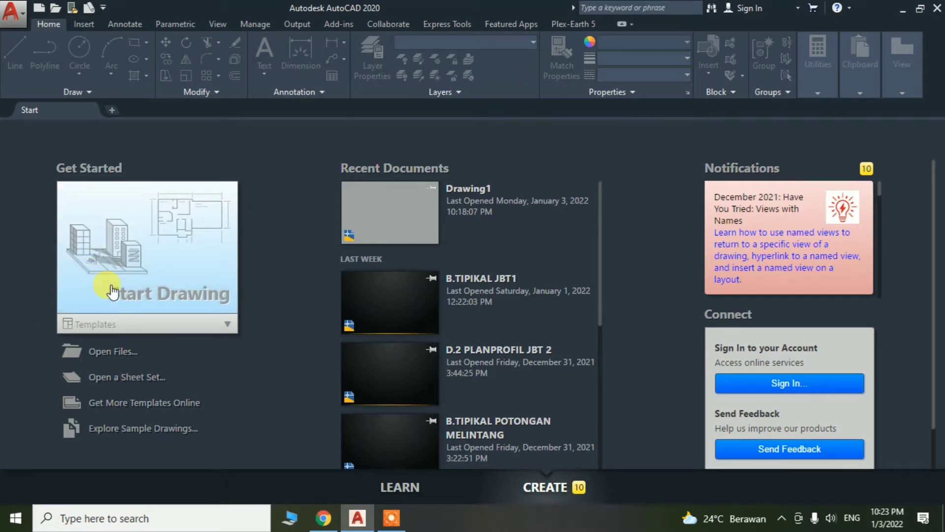
Start a new drawing and display the command line window beneath the drawing area.
click(114, 265)
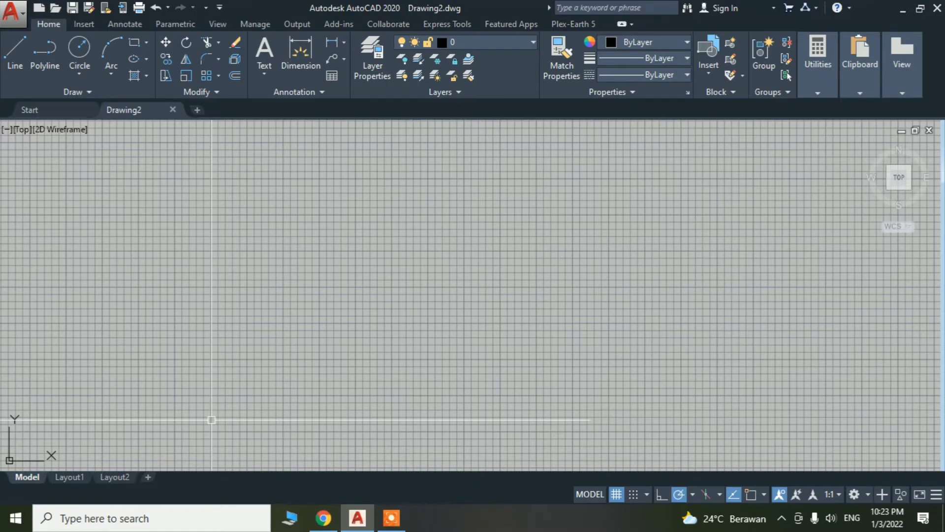
key(ctrl+9)
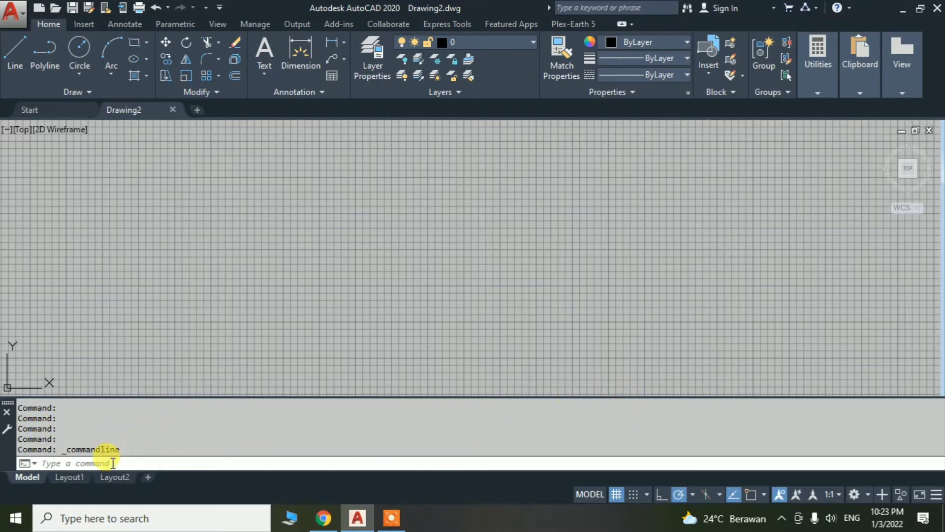
click(112, 463)
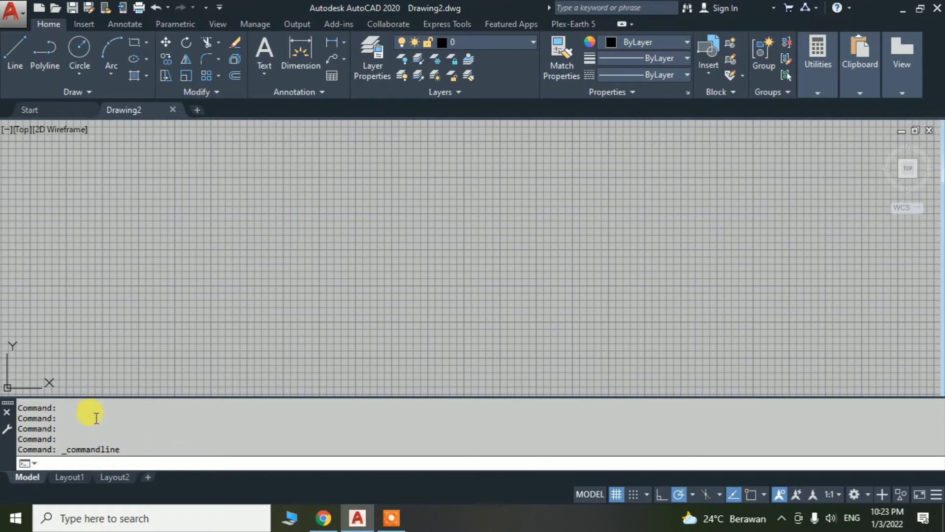
drag(96, 404, 95, 451)
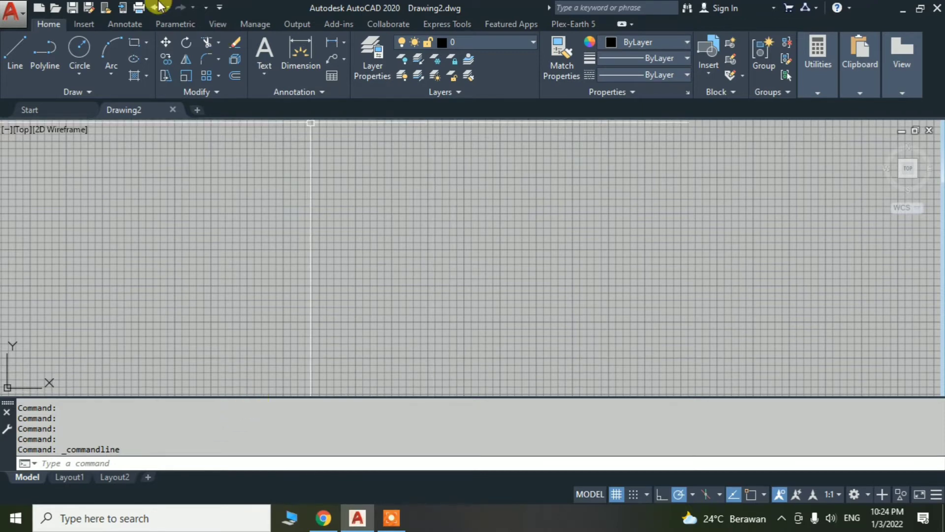
Show the menu bar above the ribbon and hide it again.
click(219, 9)
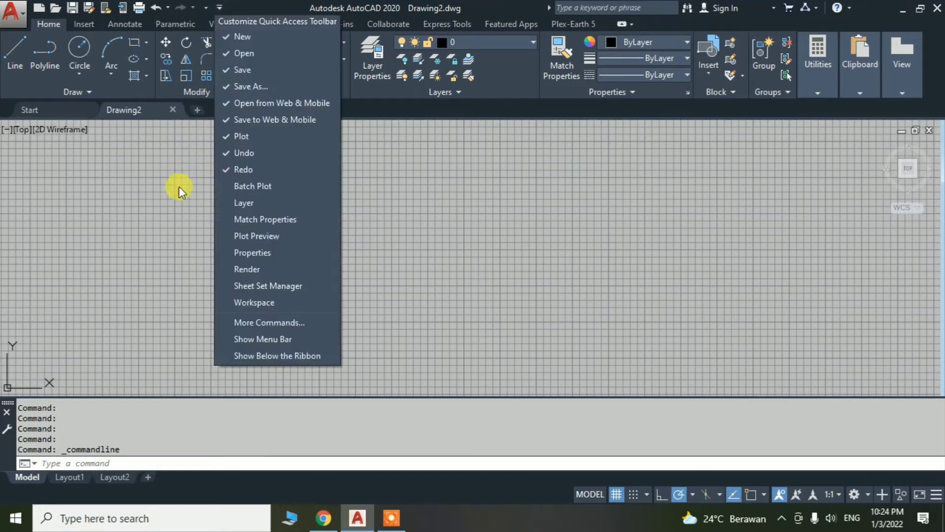
click(293, 340)
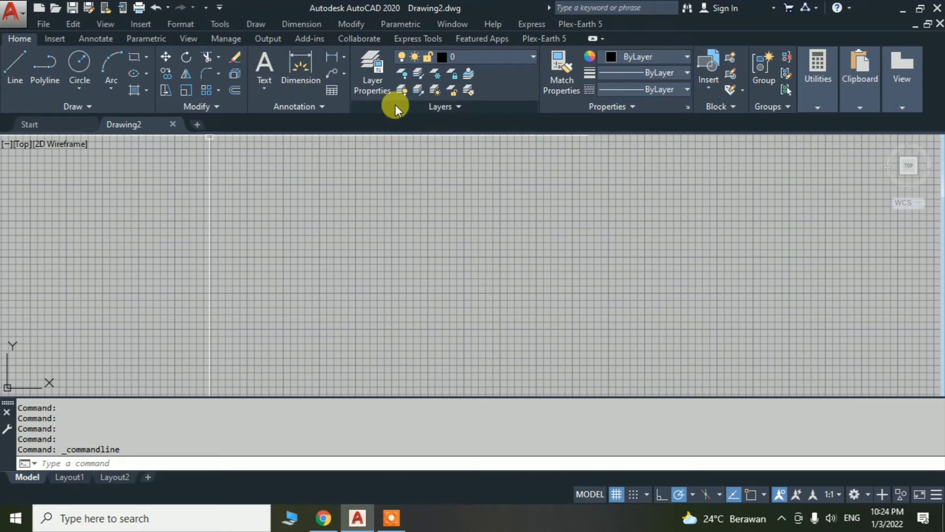
click(220, 7)
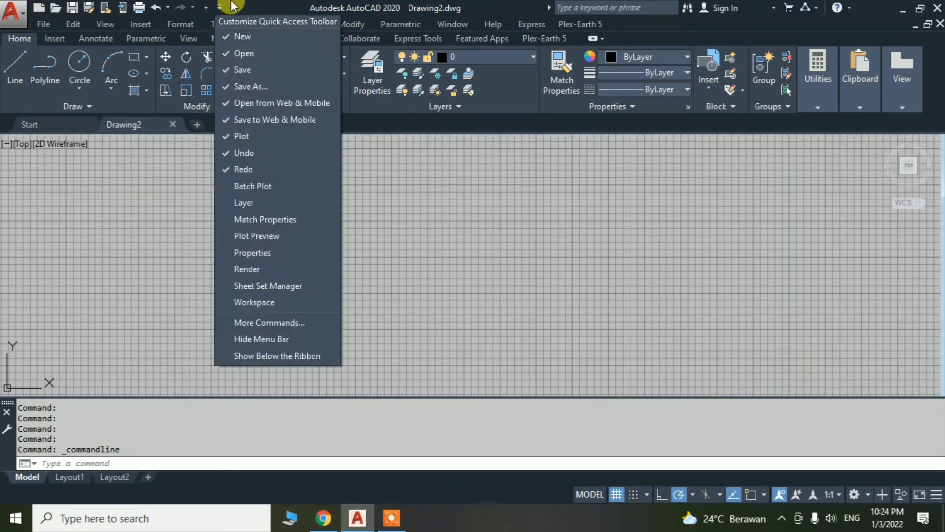
click(246, 339)
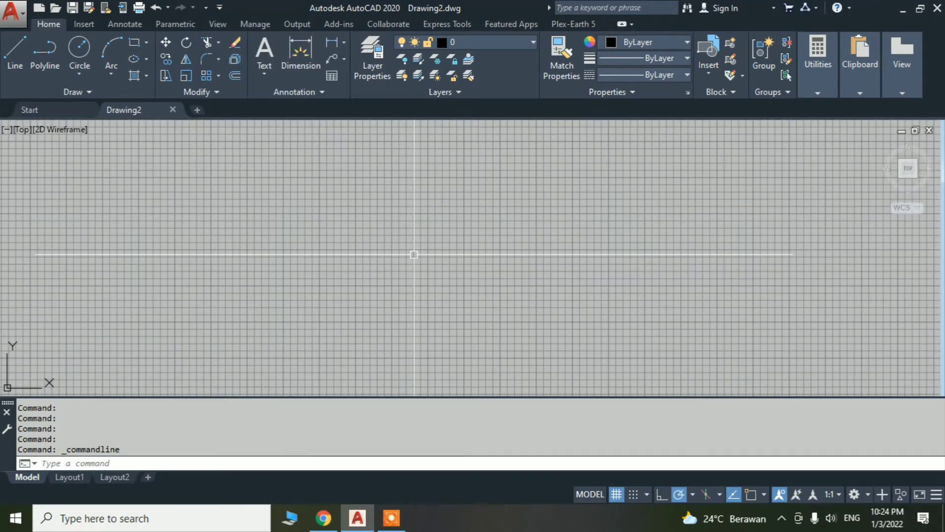
text(me)
key(Return)
key(Escape)
key(Escape)
key(Escape)
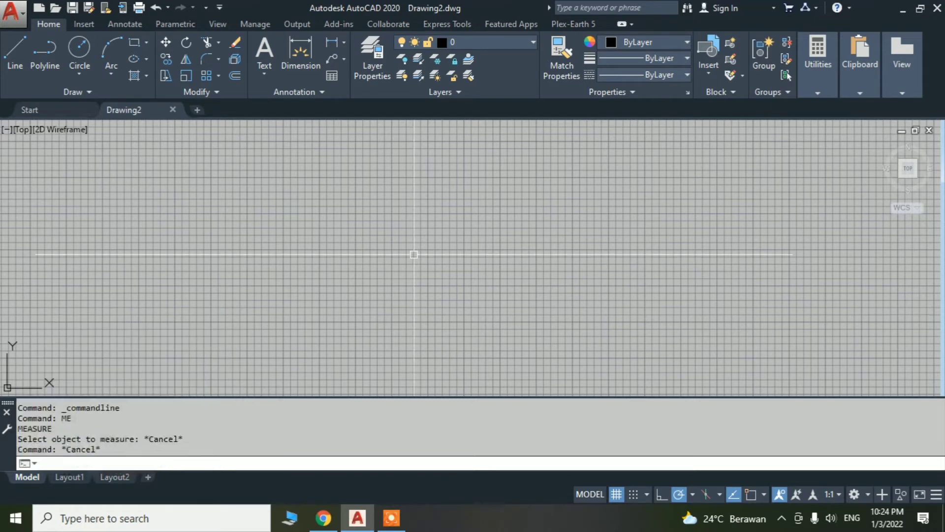
Set the MENUBAR system variable to 1 to display the menu bar.
text(menubar)
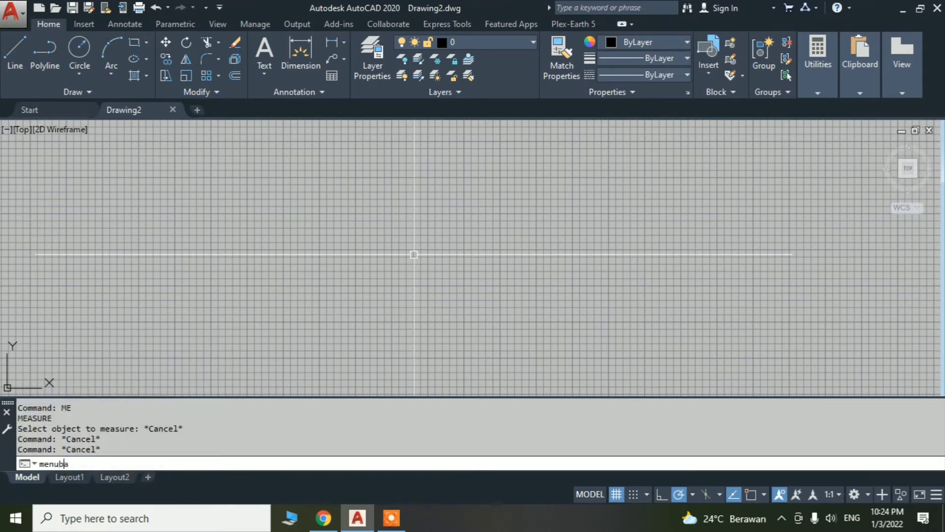
key(Return)
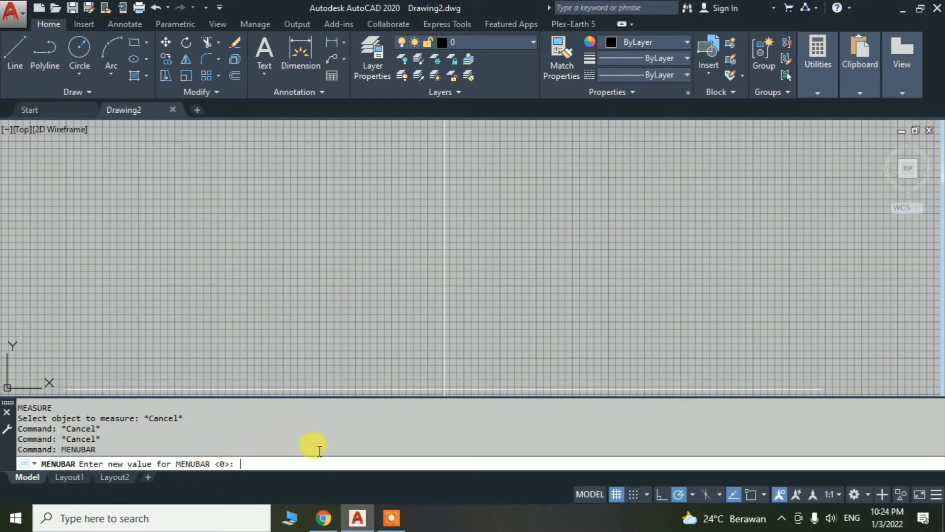
text(1)
key(Return)
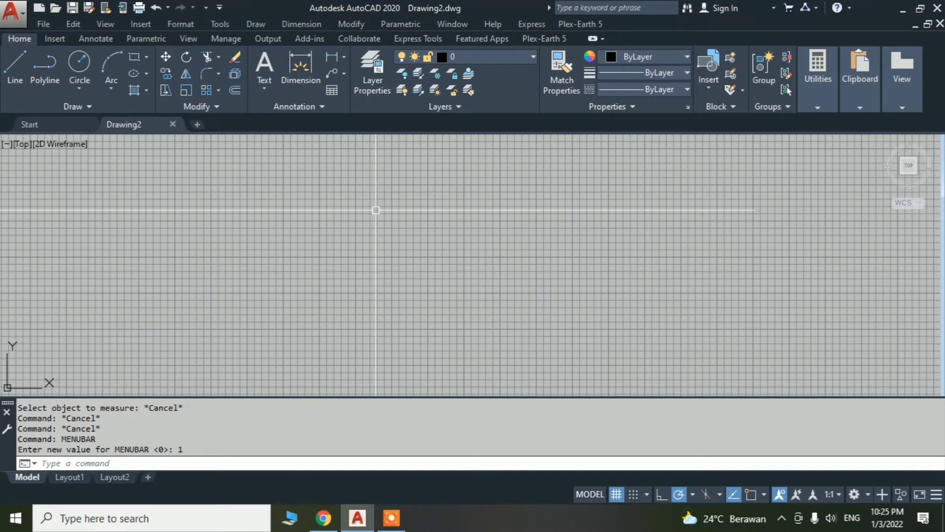
right_click(375, 211)
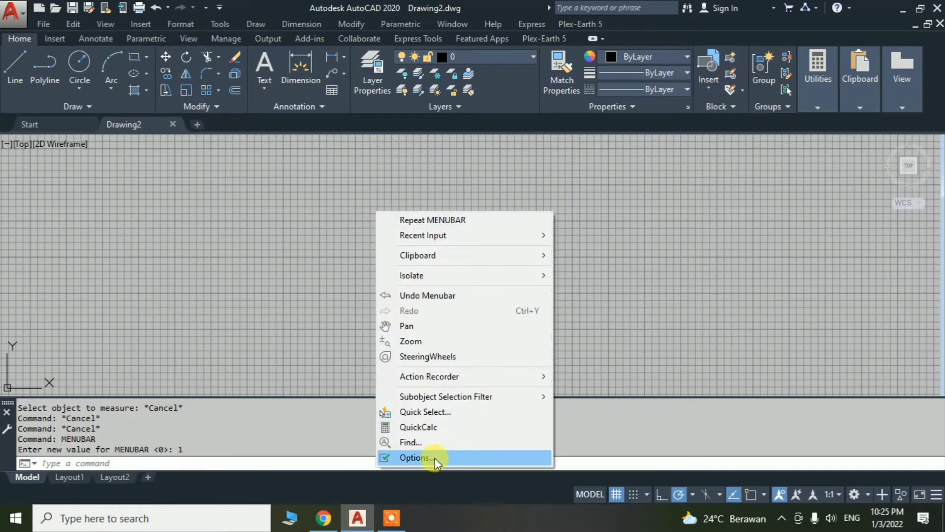
click(704, 219)
click(551, 222)
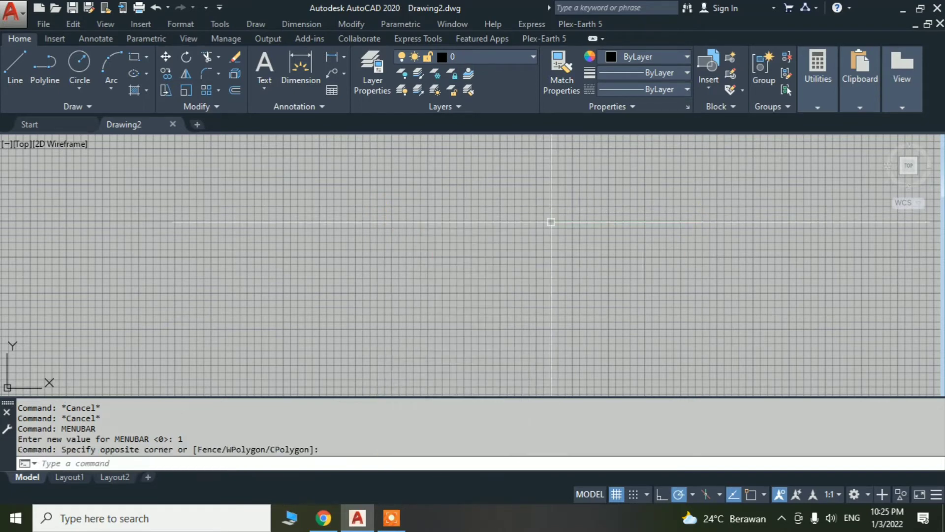
Change the 2D model space uniform background color to Black in the display options, apply it and close Options.
text(OP)
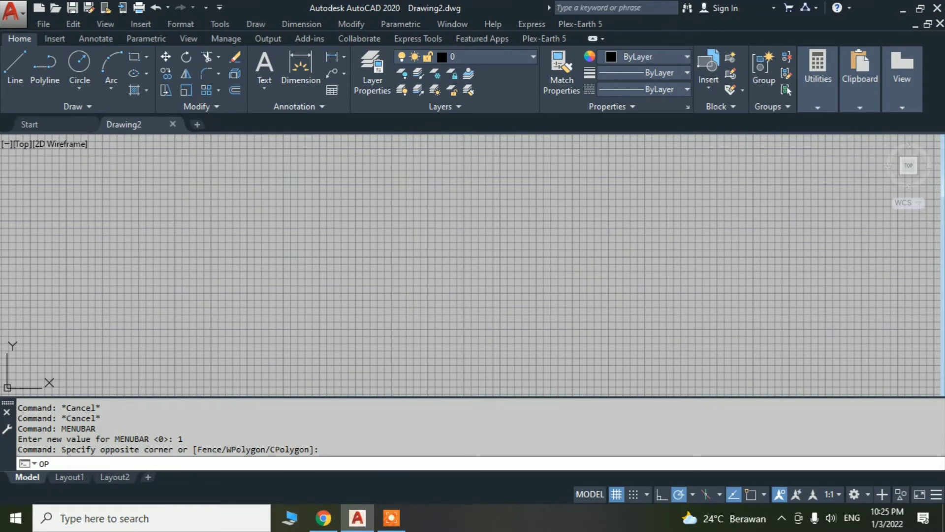
key(Return)
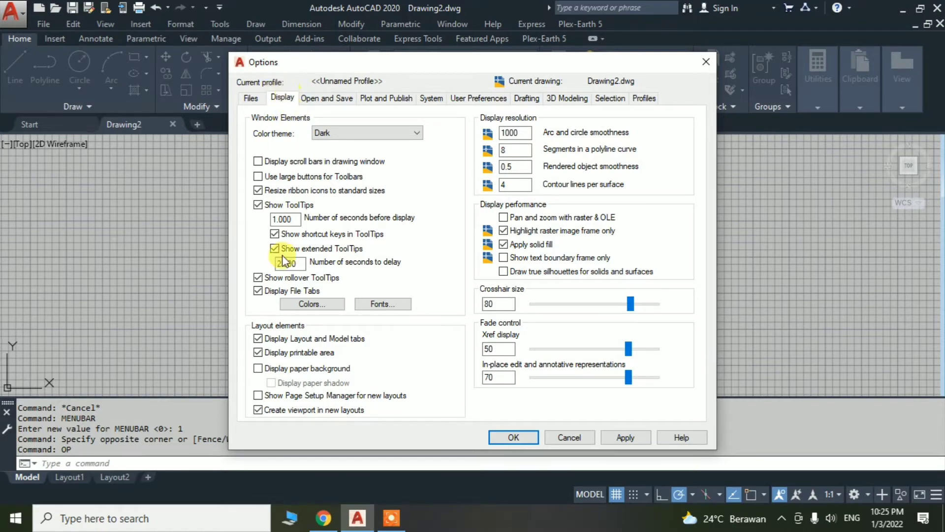
click(315, 309)
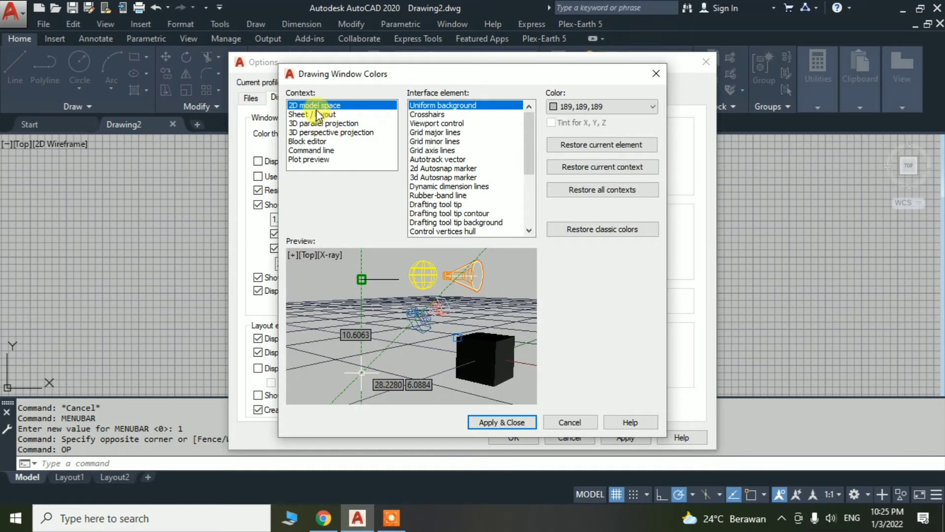
click(616, 107)
click(577, 197)
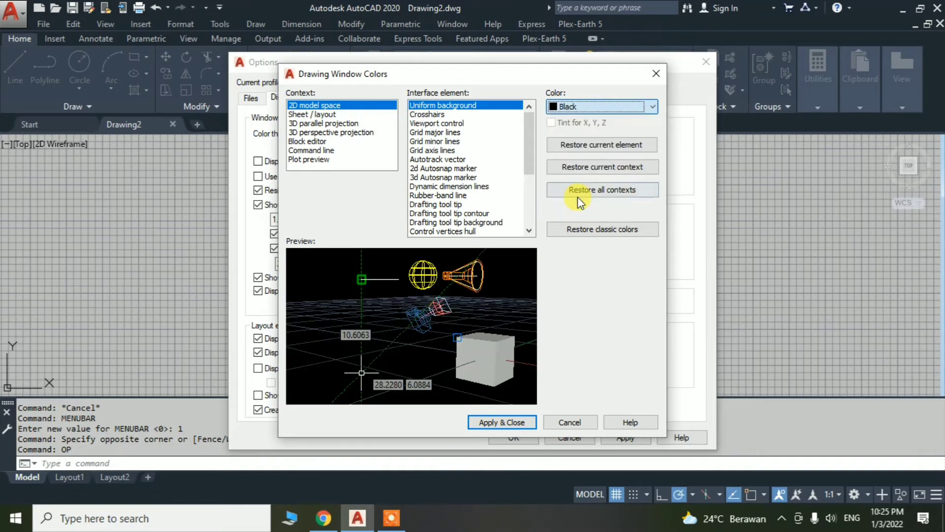
click(505, 422)
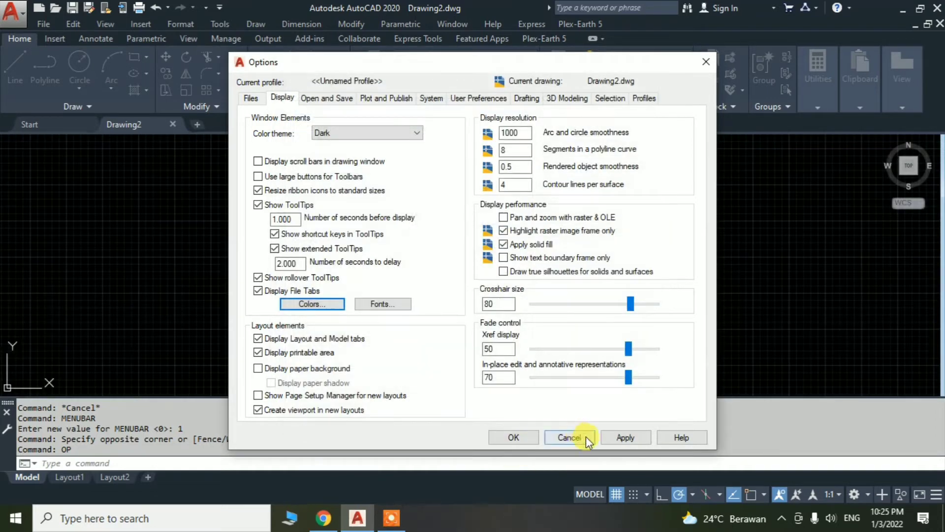
click(632, 437)
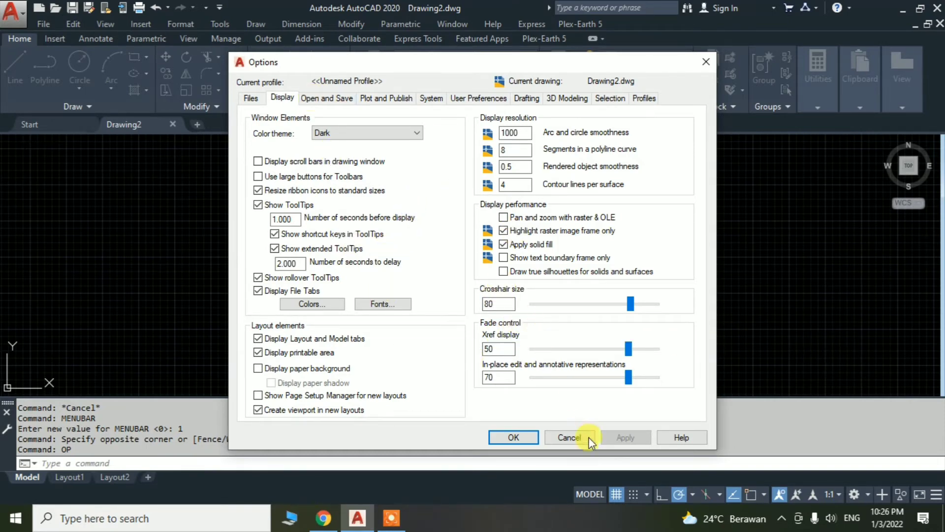
click(576, 437)
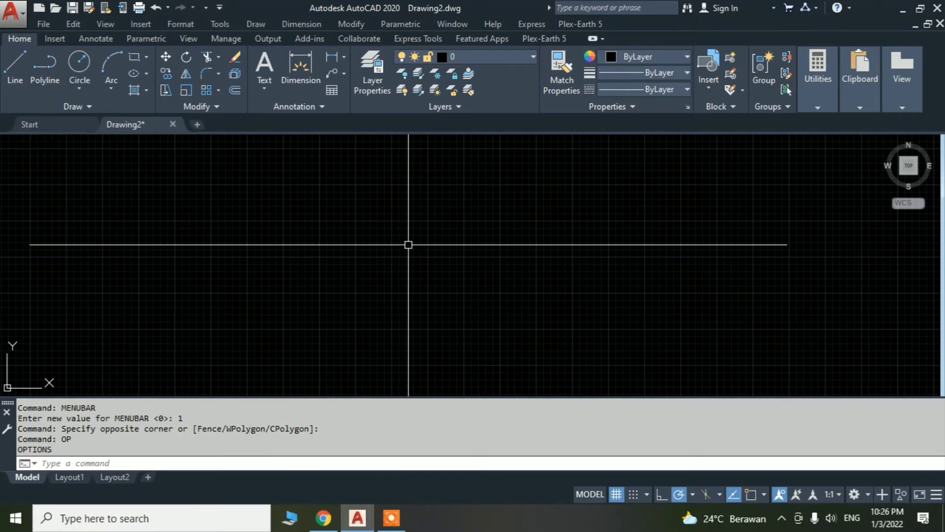
Reopen Options and set the crosshair size to 69, trying 100 first.
key(Return)
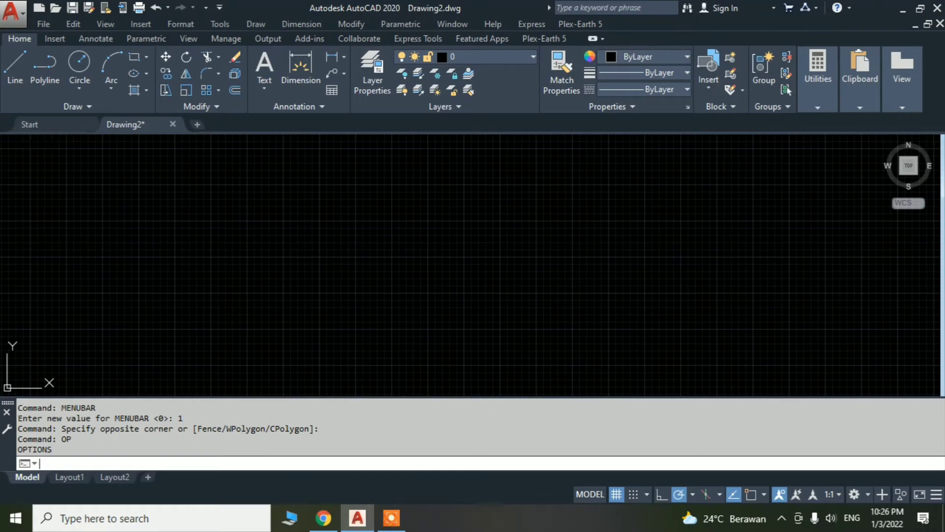
key(Return)
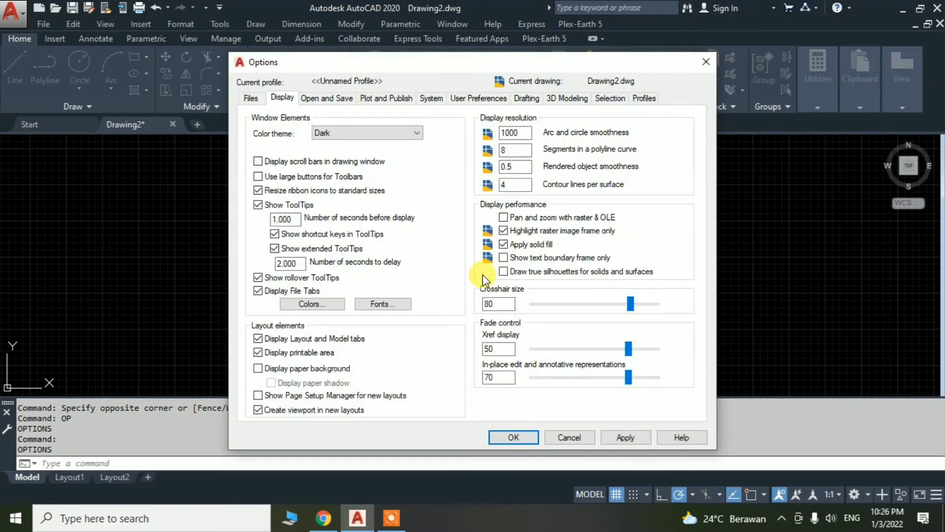
mouse_move(630, 304)
mouse_down()
mouse_move(687, 315)
mouse_move(766, 265)
mouse_up()
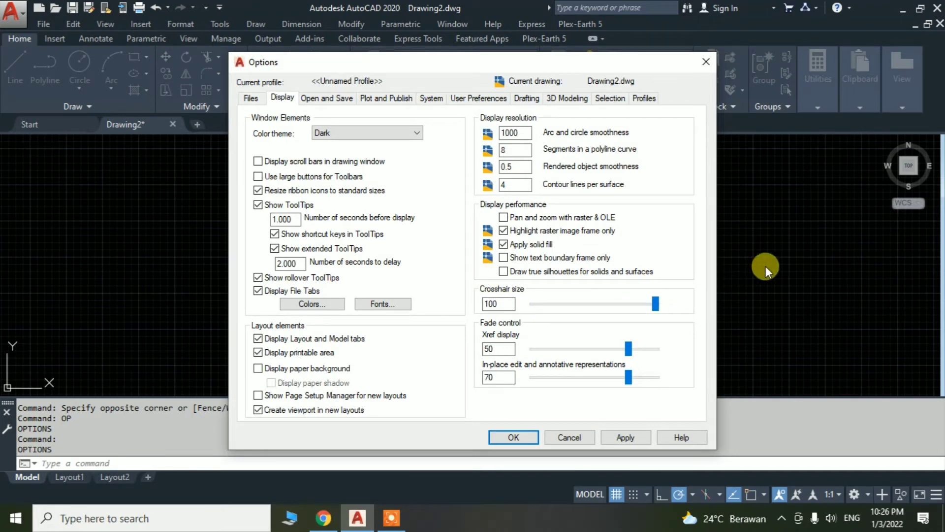
drag(656, 303, 621, 309)
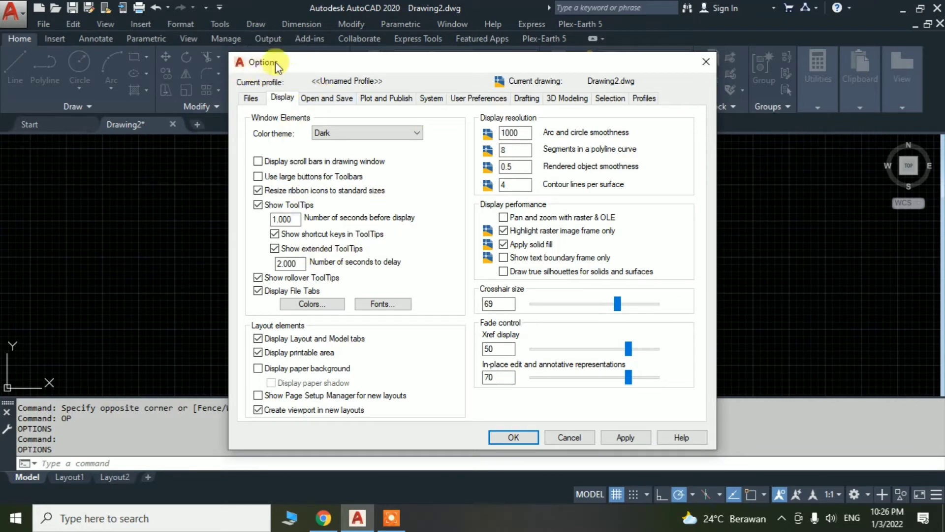
Review the default save format and the automatic save interval in the Open and Save options, and accept the Options settings.
click(344, 98)
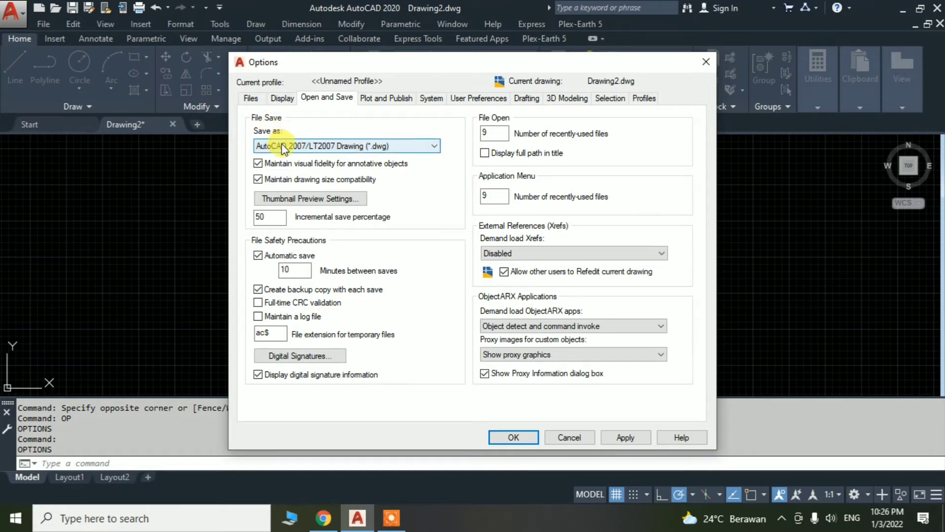
mouse_move(284, 149)
mouse_move(312, 150)
mouse_move(361, 152)
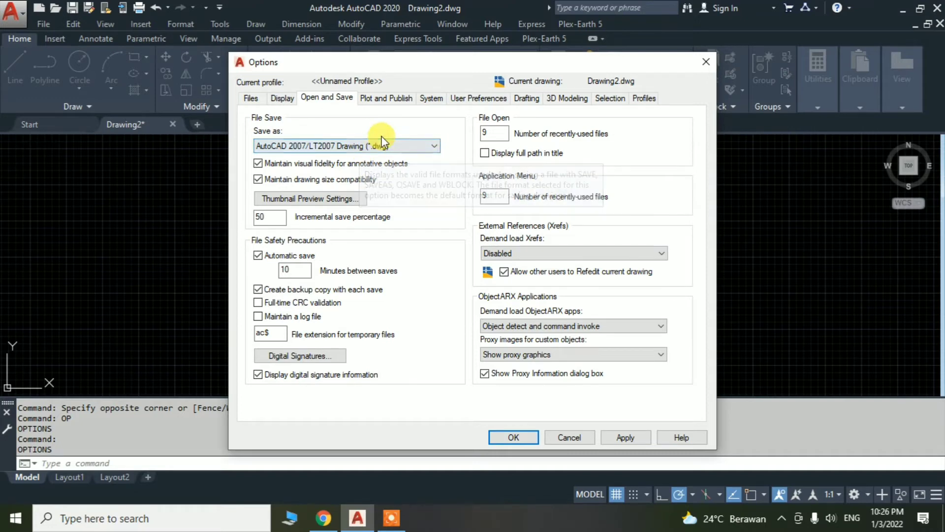
click(381, 148)
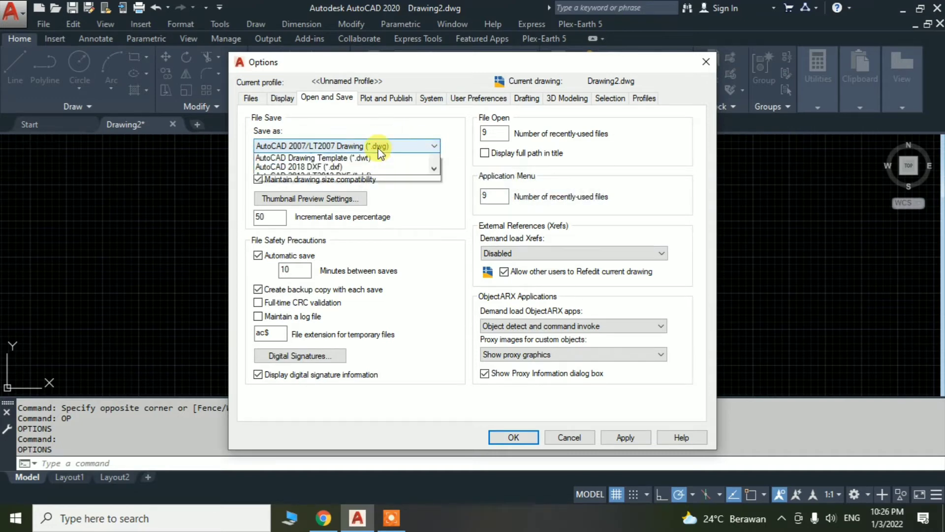
click(382, 144)
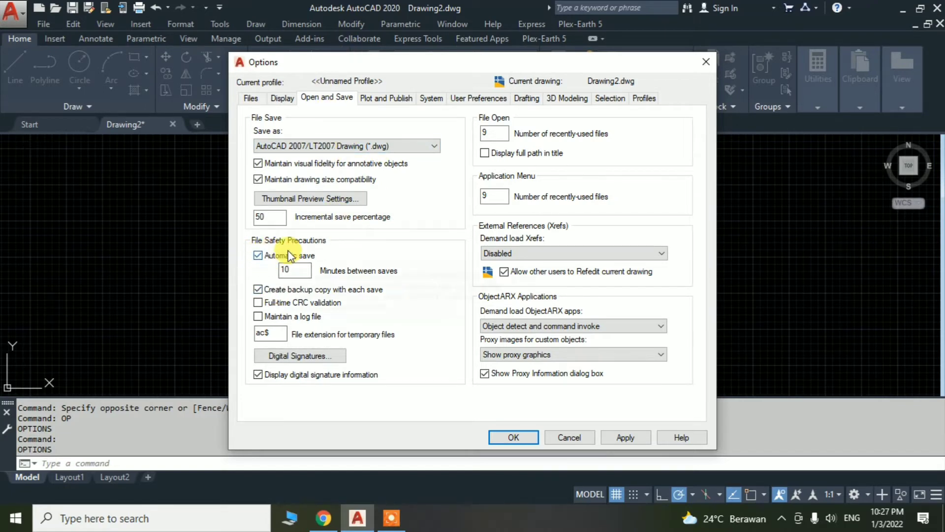
mouse_move(291, 256)
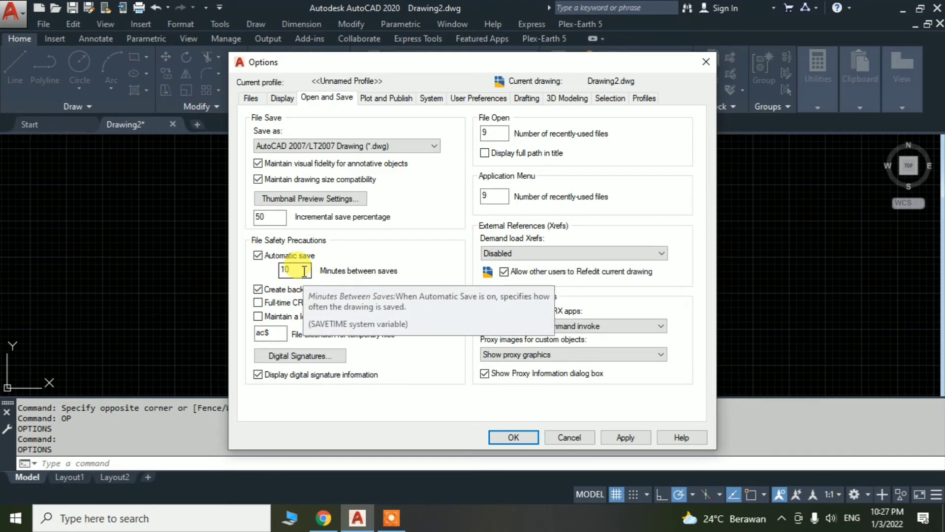
double_click(304, 271)
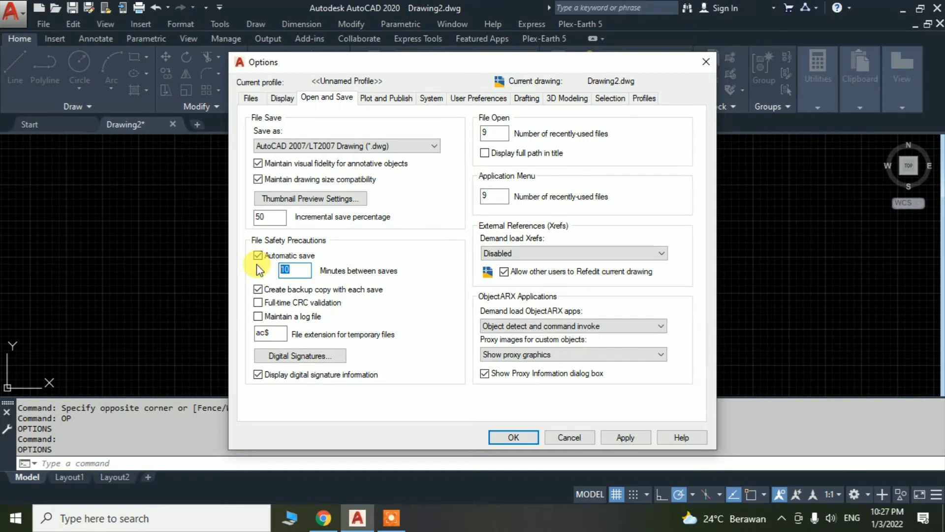
key(Return)
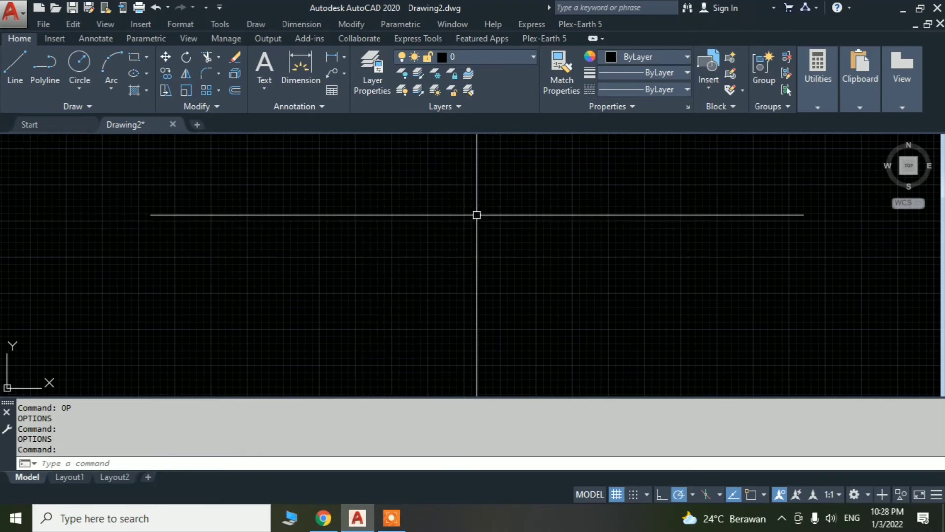
Turn off the grid display in the drawing area.
click(618, 497)
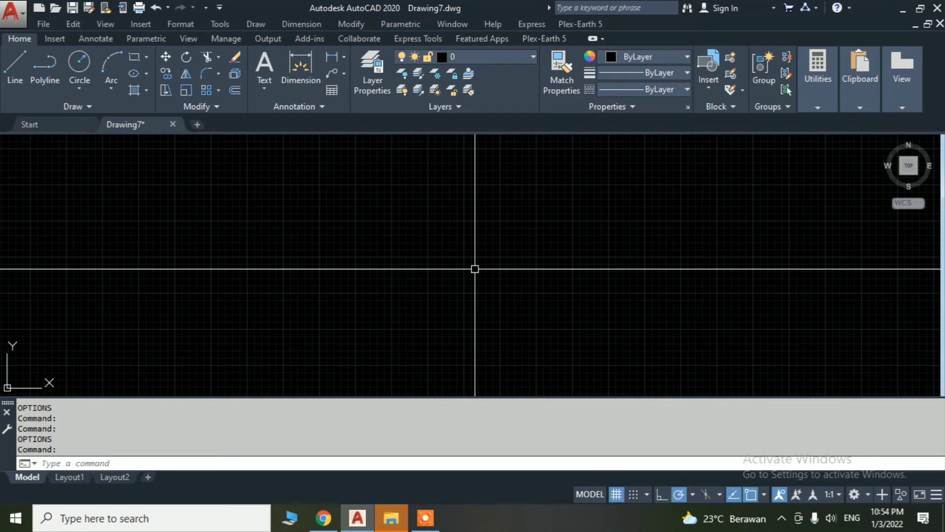
Set the drawing units to a length precision of 0.00 and an insertion scale of Meters, and accept them.
text(UN)
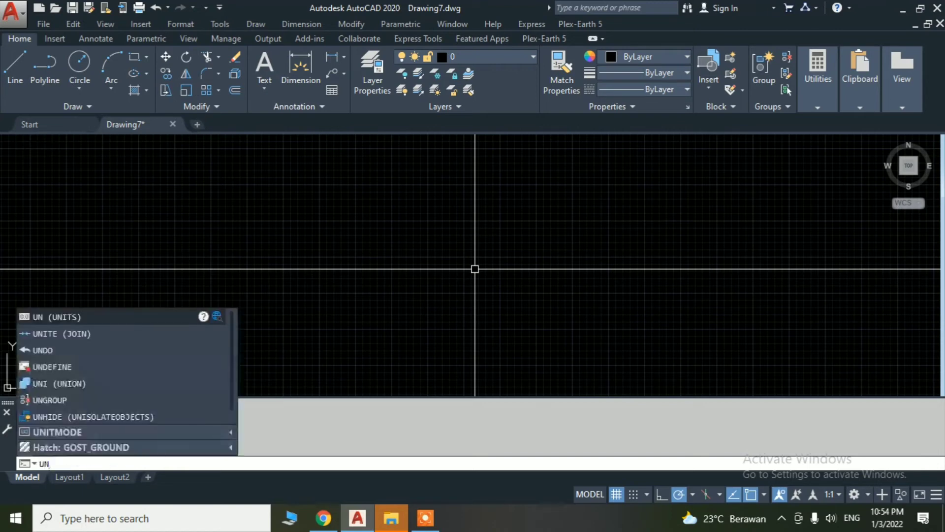
key(Return)
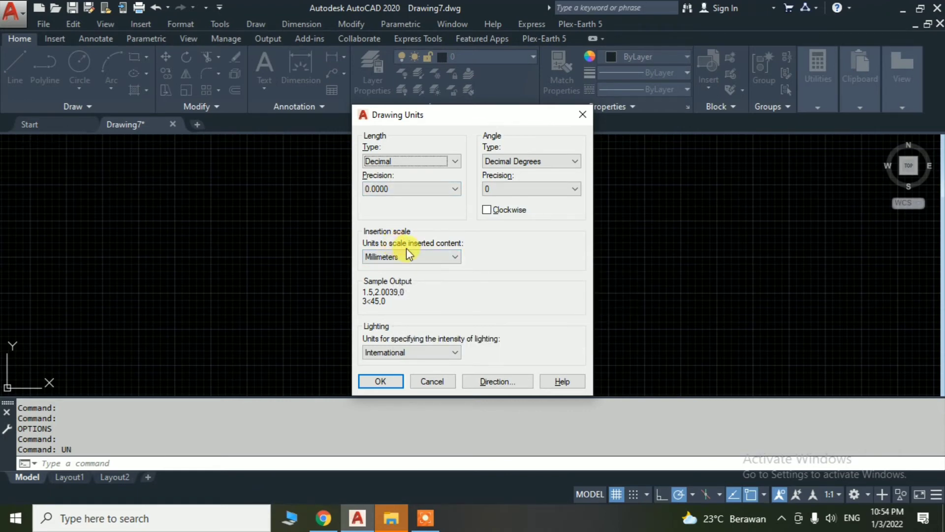
click(407, 188)
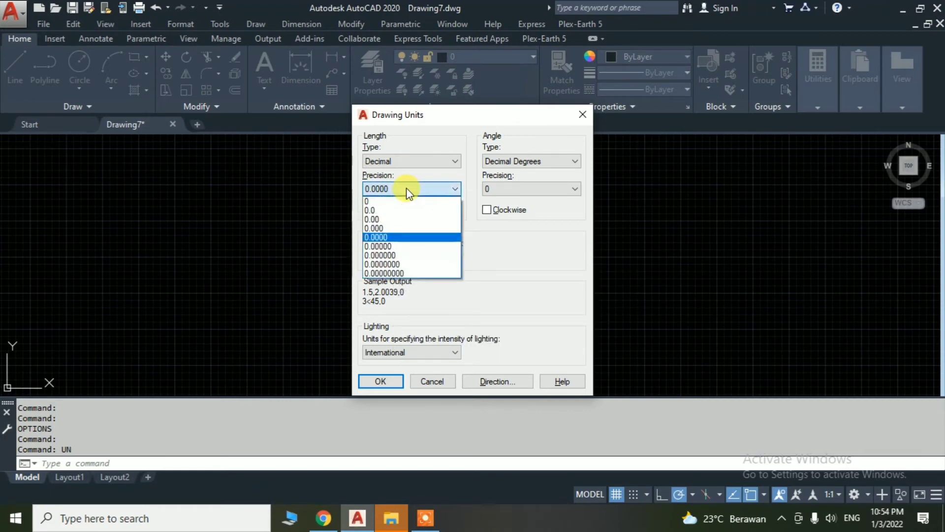
click(401, 219)
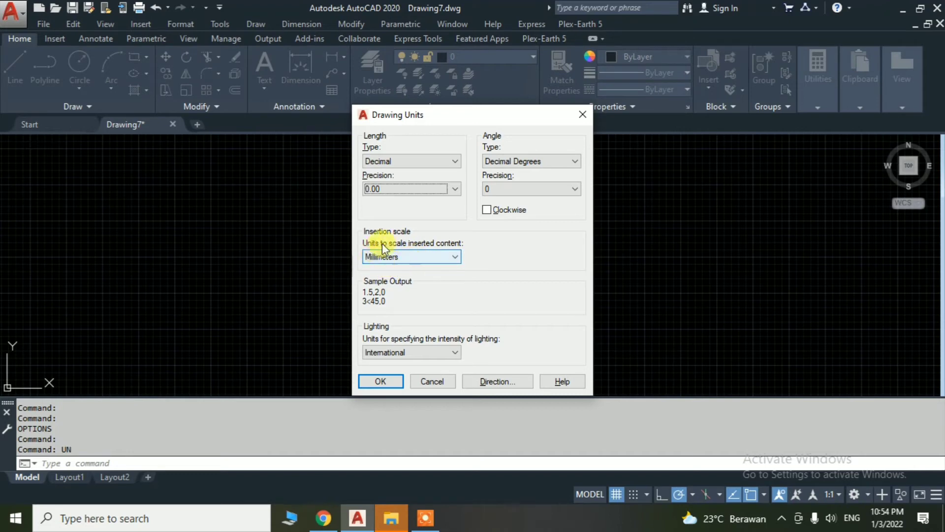
mouse_move(406, 252)
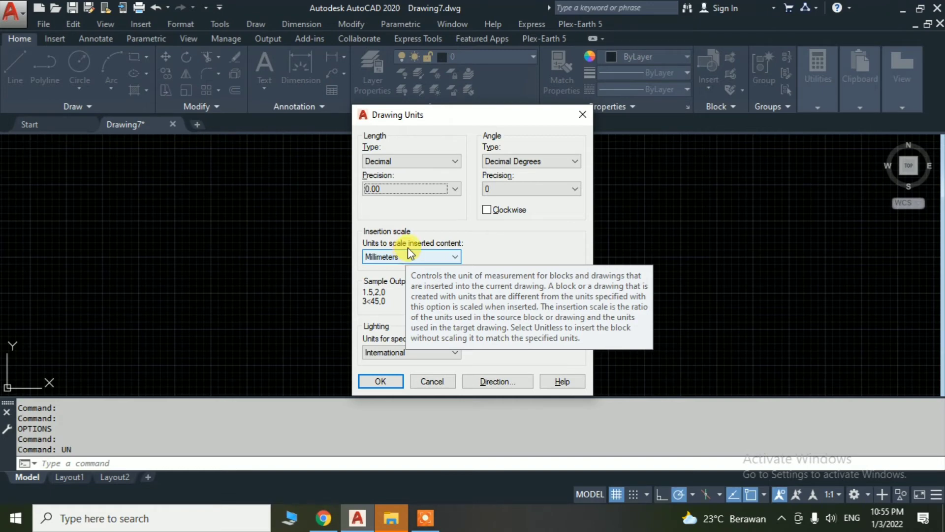
click(398, 256)
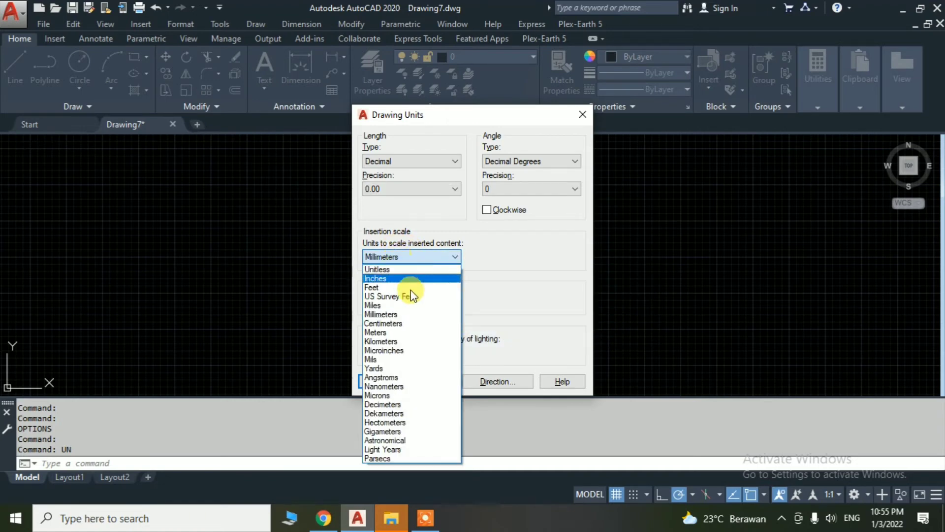
click(411, 331)
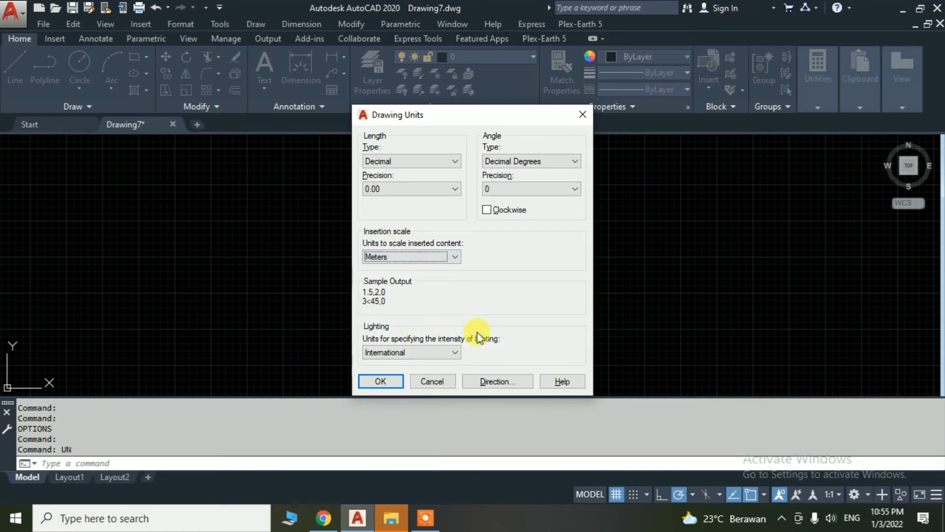
click(378, 382)
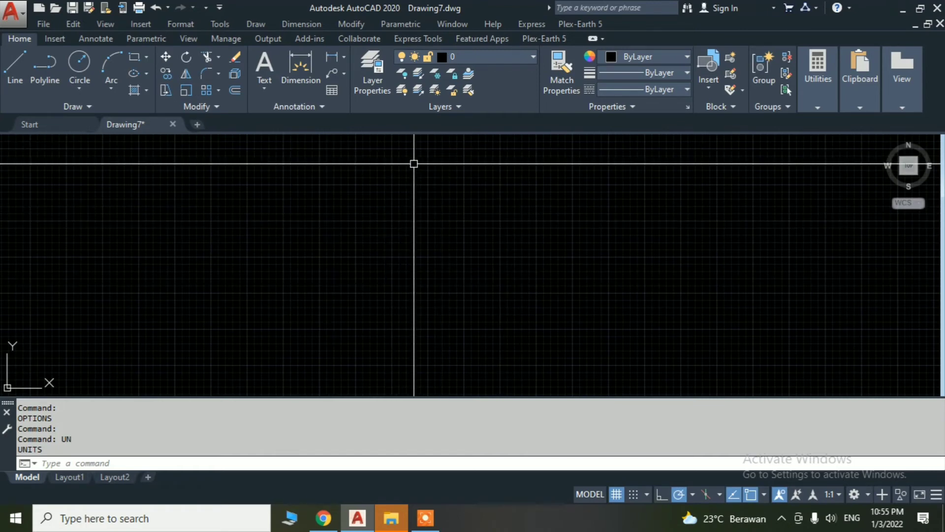
Review the object snap modes with the OSNAP command, close the dialog, and toggle object snap off and on again.
text(os)
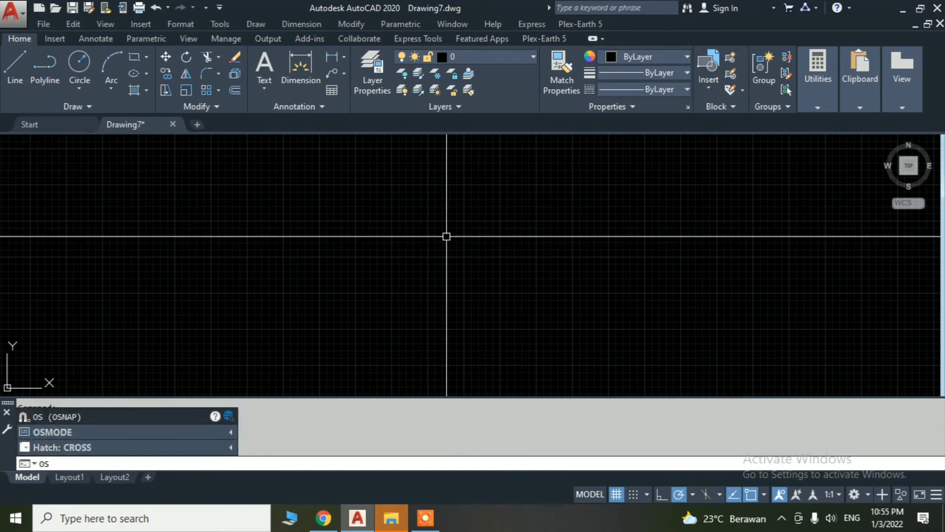
key(Return)
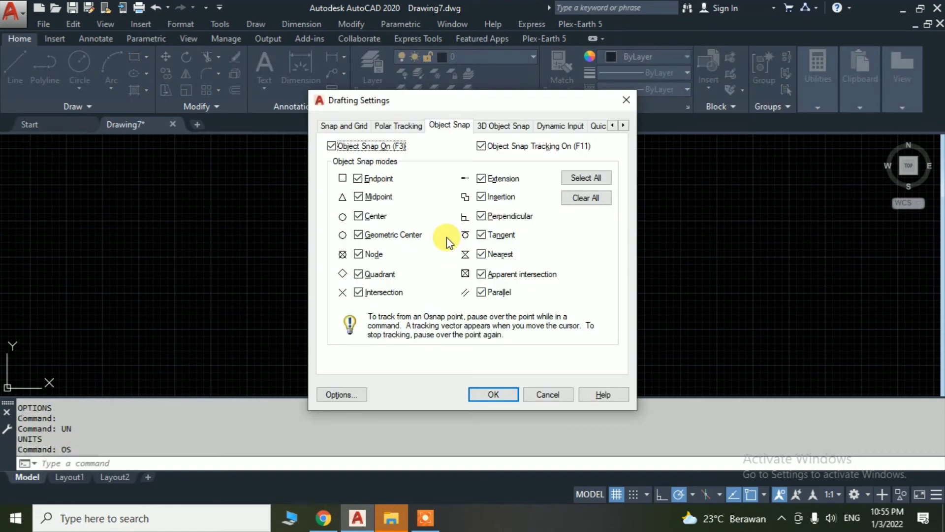
click(627, 101)
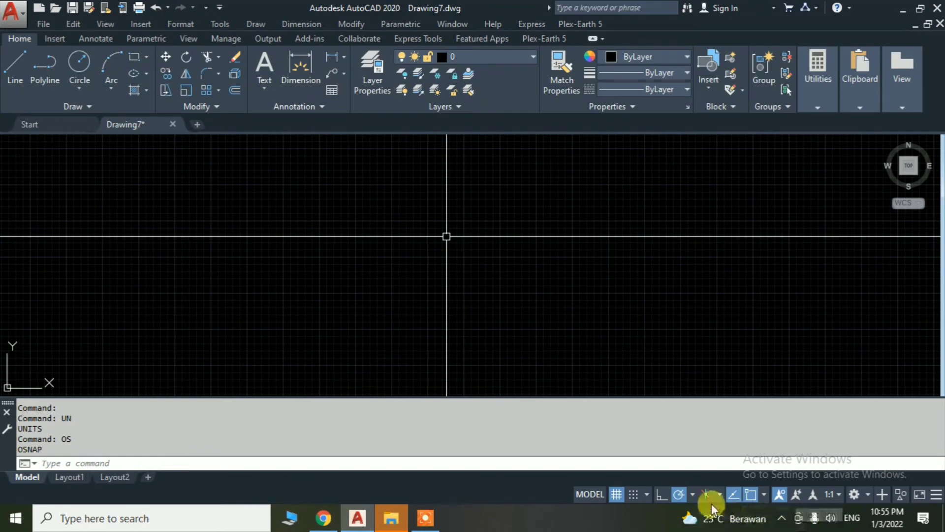
click(749, 494)
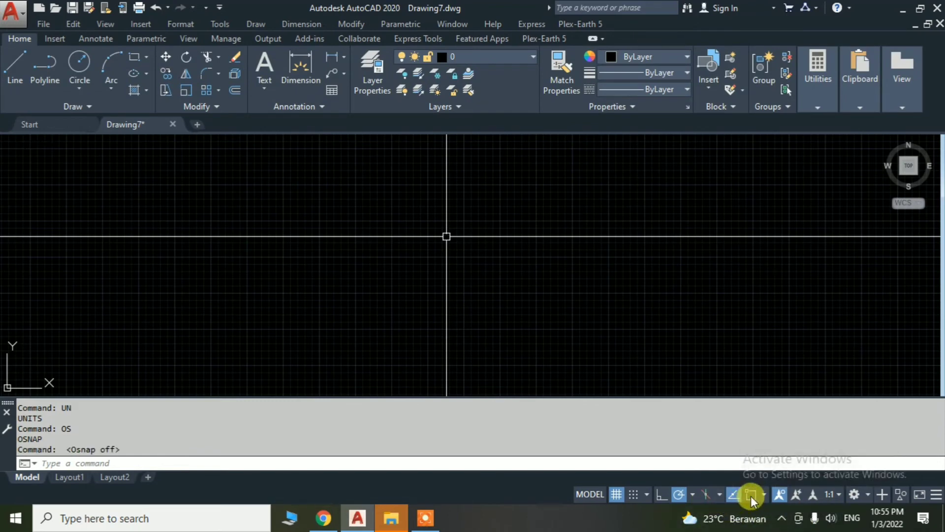
click(752, 498)
Clear all object snap modes in the object snap settings, select all of them again and accept the settings.
right_click(751, 498)
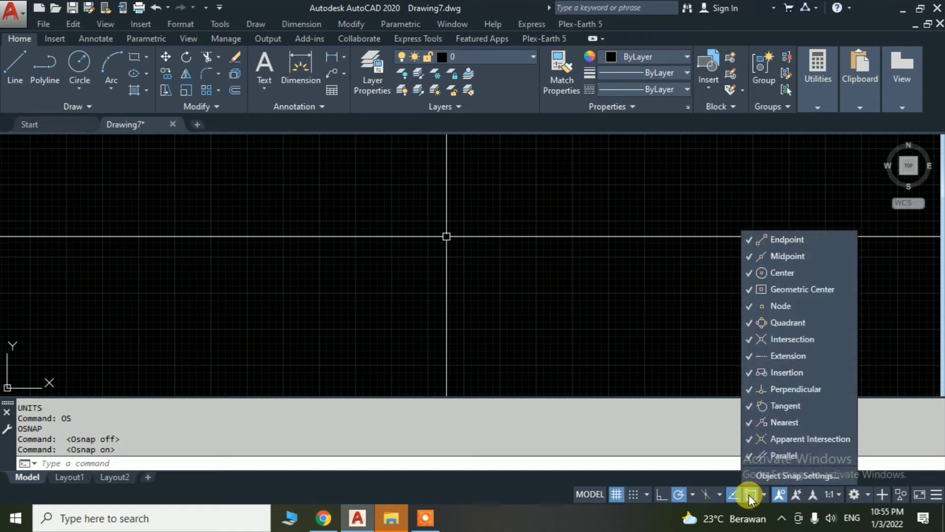
click(769, 476)
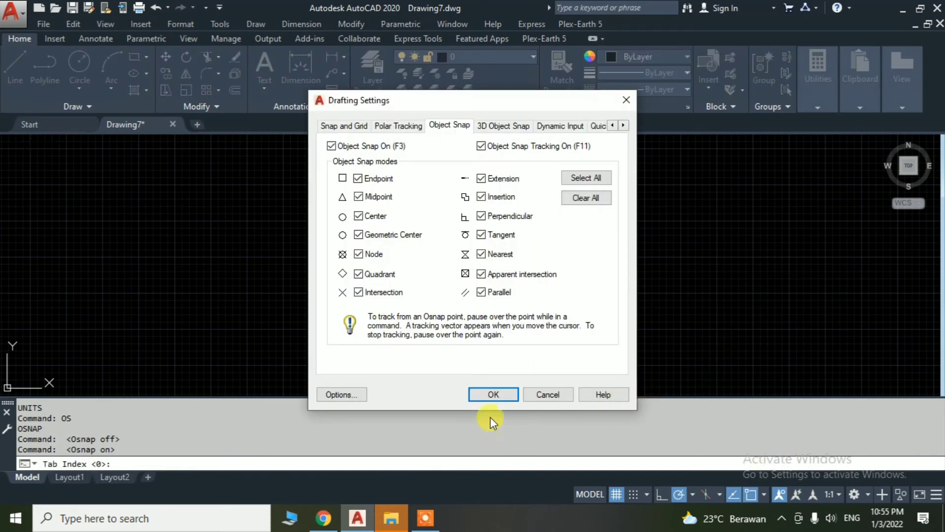
click(584, 200)
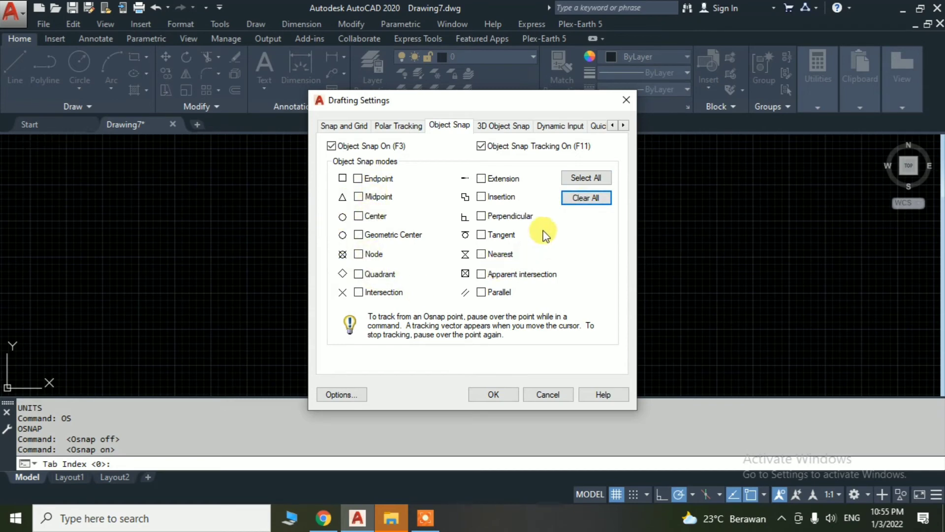
click(580, 176)
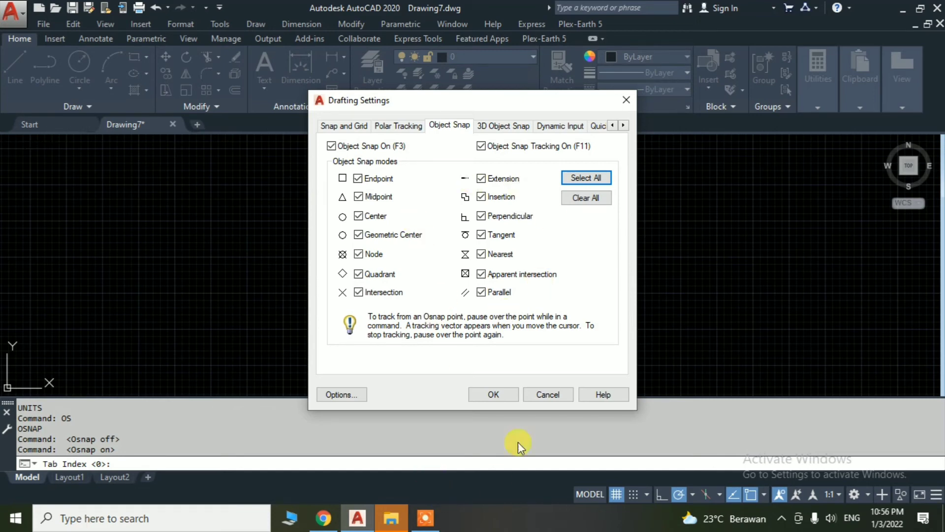
click(494, 394)
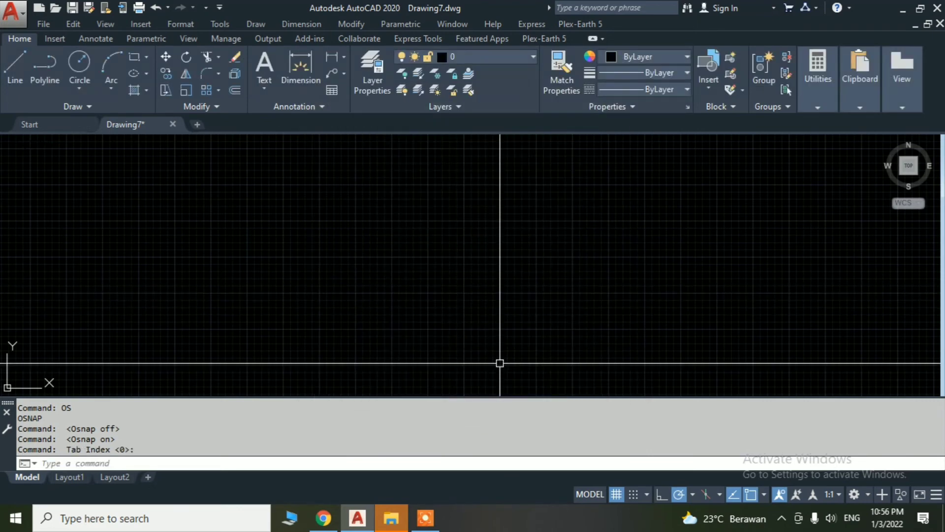
Draw a single vertical line in the drawing area with the Line command.
text(l)
key(Return)
click(515, 258)
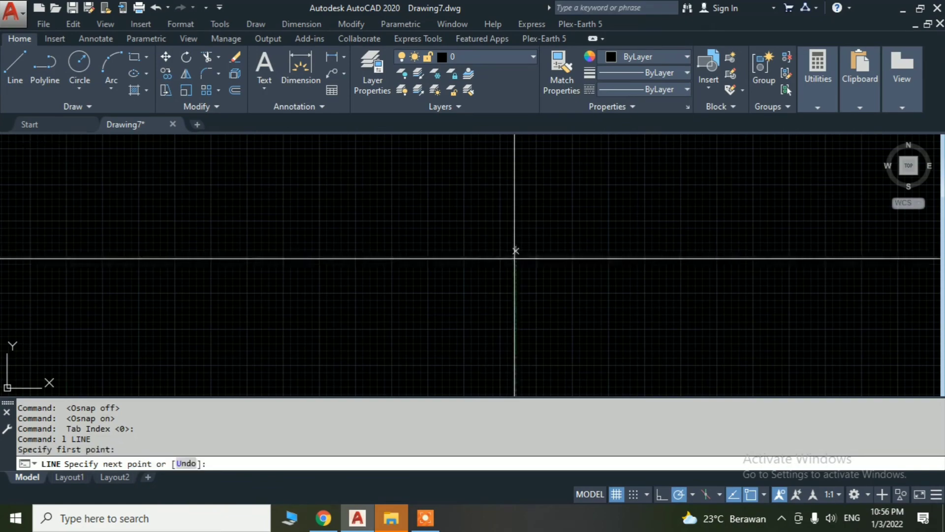
click(516, 368)
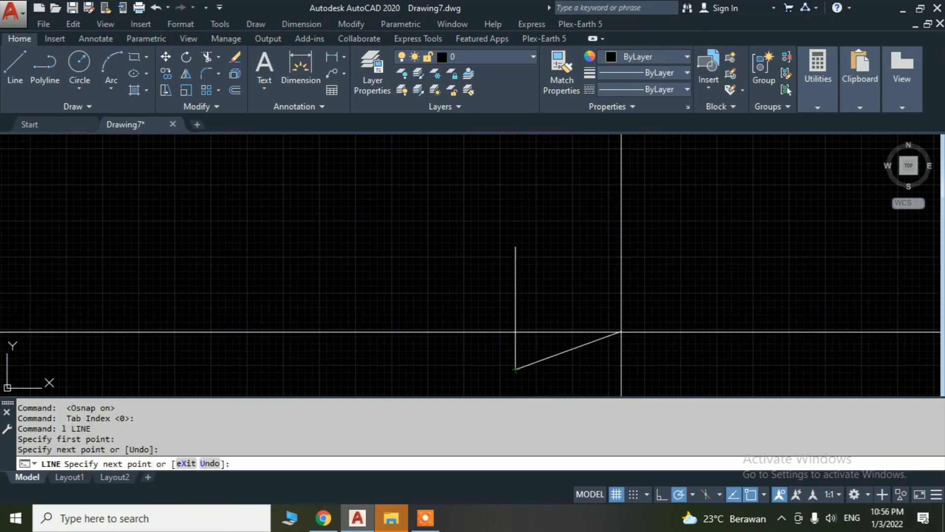
key(Escape)
Draw a small circle to the right of the vertical line, level with its middle.
scroll(538, 333, up, 3)
middle_drag(512, 338, 429, 354)
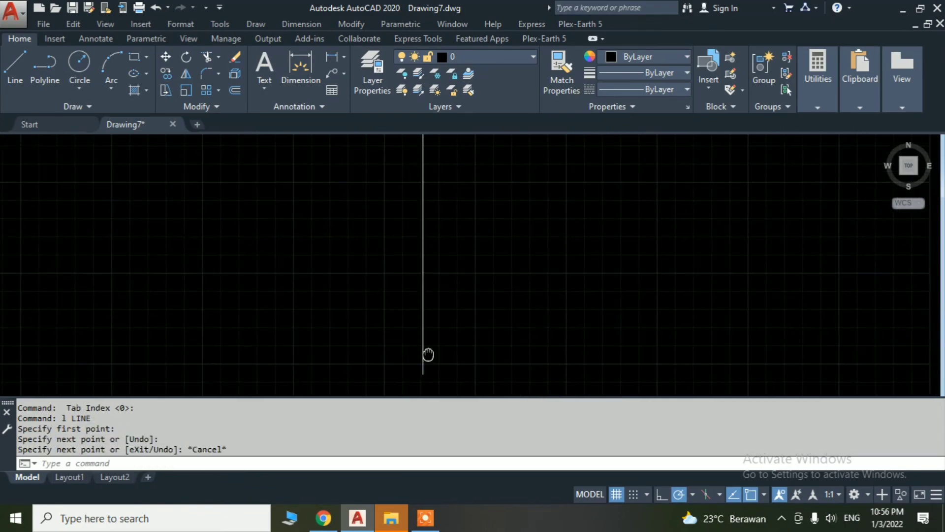
scroll(428, 353, down, 1)
middle_drag(507, 310, 602, 289)
key(Escape)
text(c)
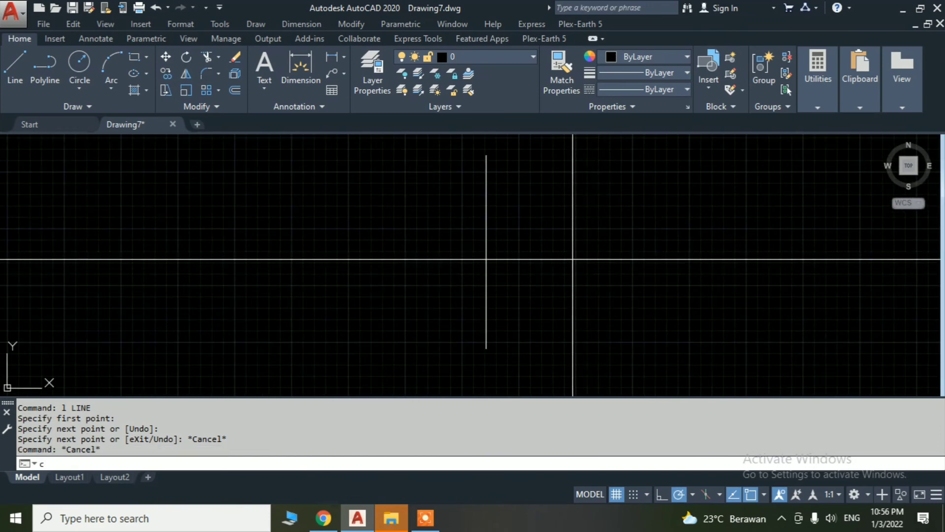
key(Return)
click(569, 249)
click(571, 273)
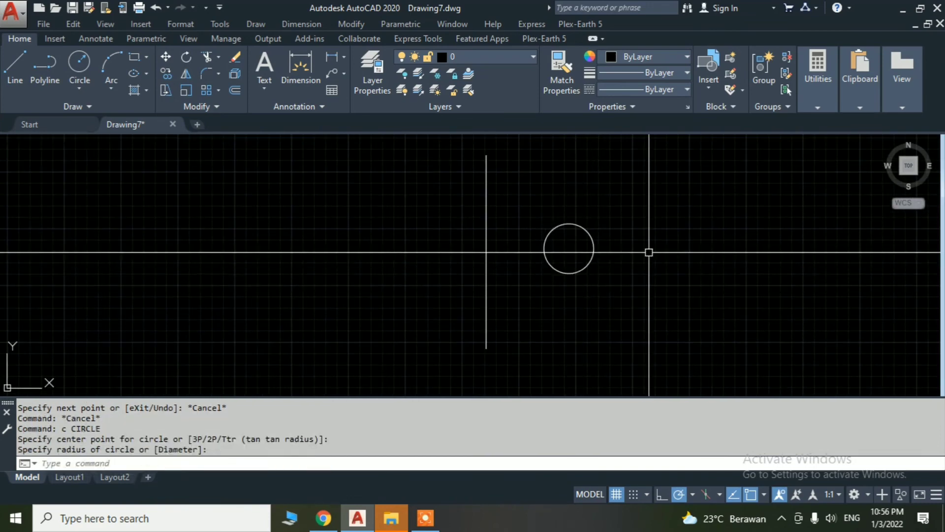
key(Escape)
key(Escape)
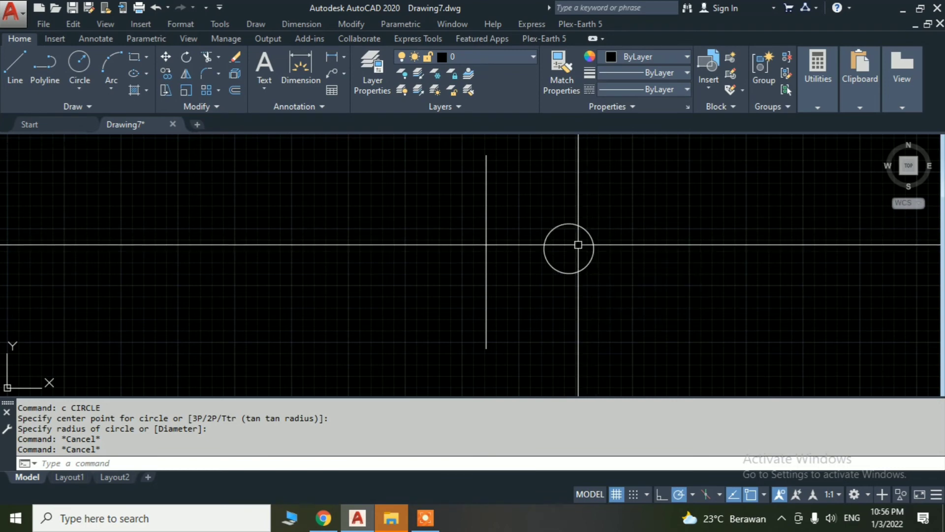
Try to move the vertical line with object snap off, cancel the Move command and turn object snap back on.
click(494, 287)
click(466, 247)
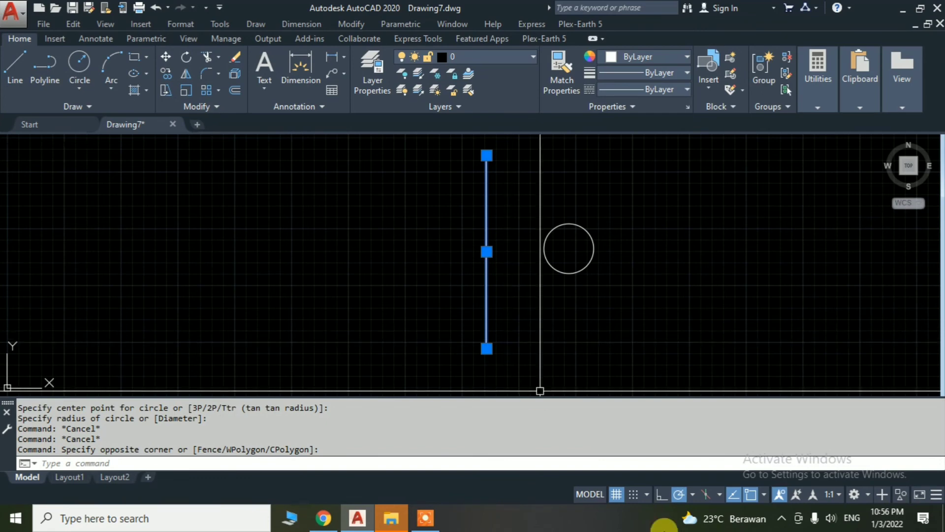
click(754, 493)
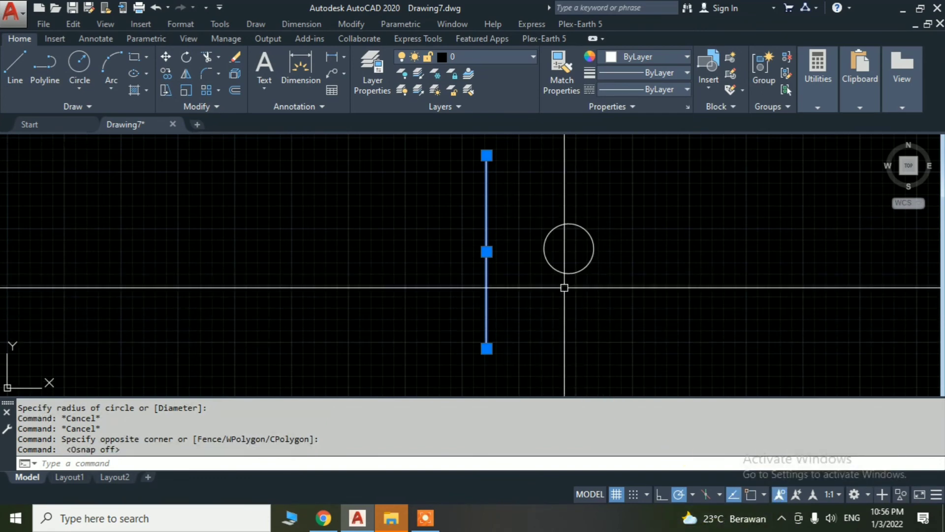
text(m)
key(Return)
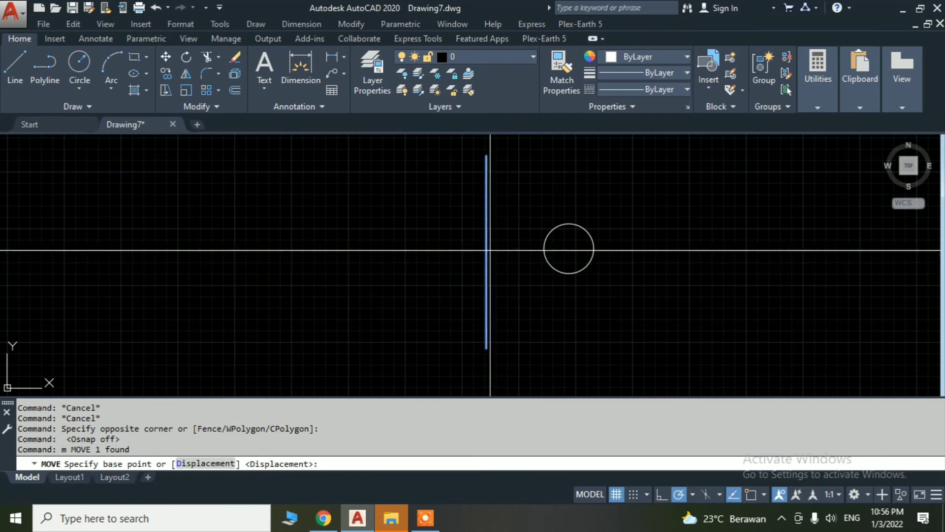
key(Escape)
key(Escape)
click(754, 492)
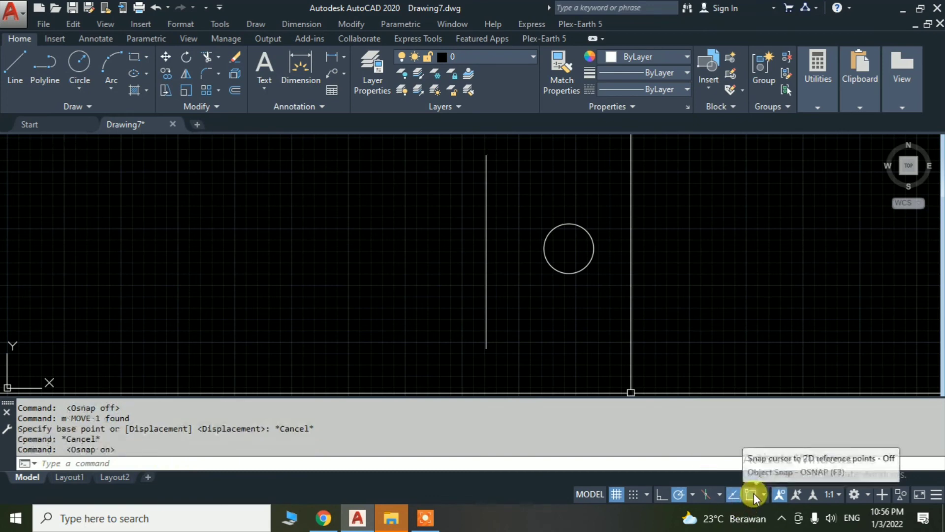
Move the vertical line from its midpoint to the circle's center using object snap, checking the snap modes during the command.
click(504, 275)
click(453, 247)
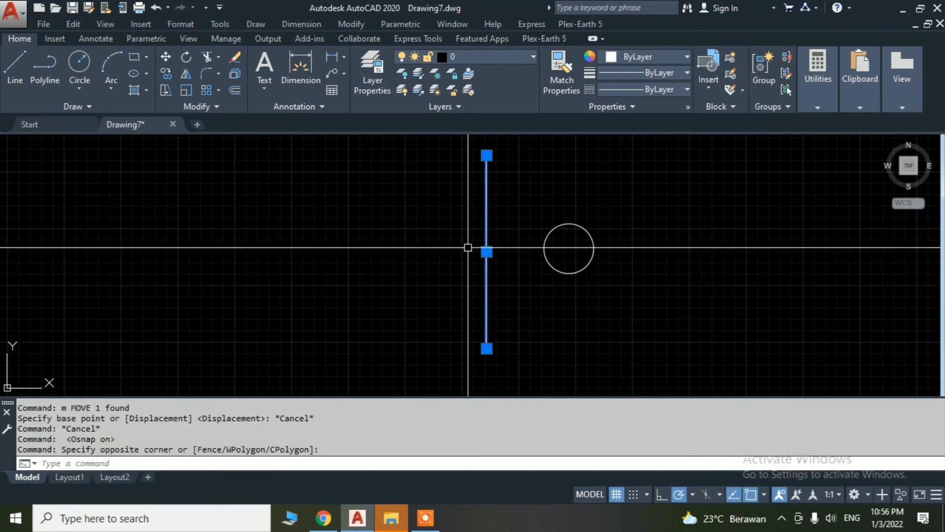
text(m)
key(Return)
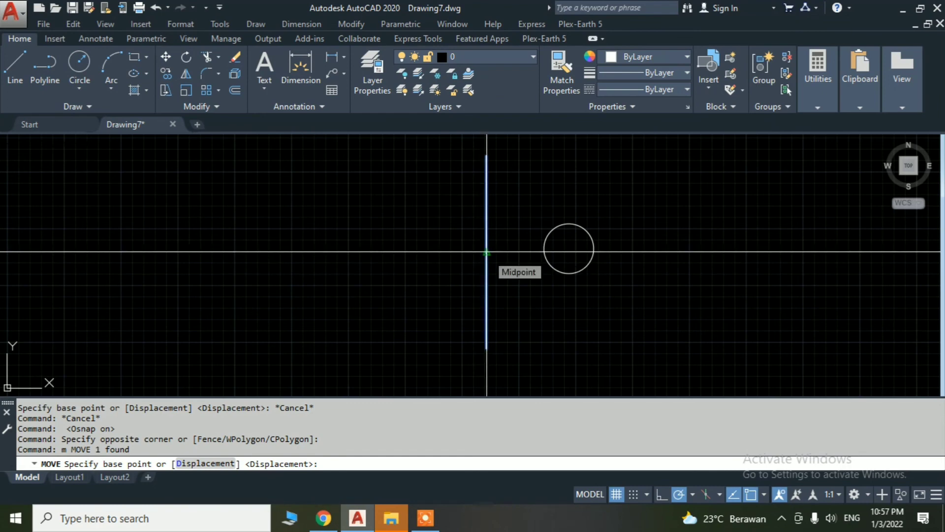
right_click(747, 490)
click(768, 472)
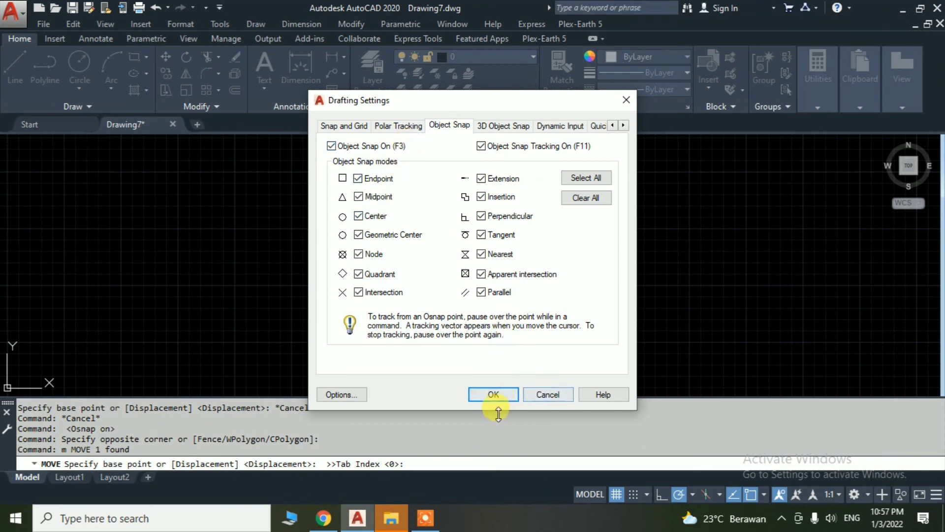
click(503, 397)
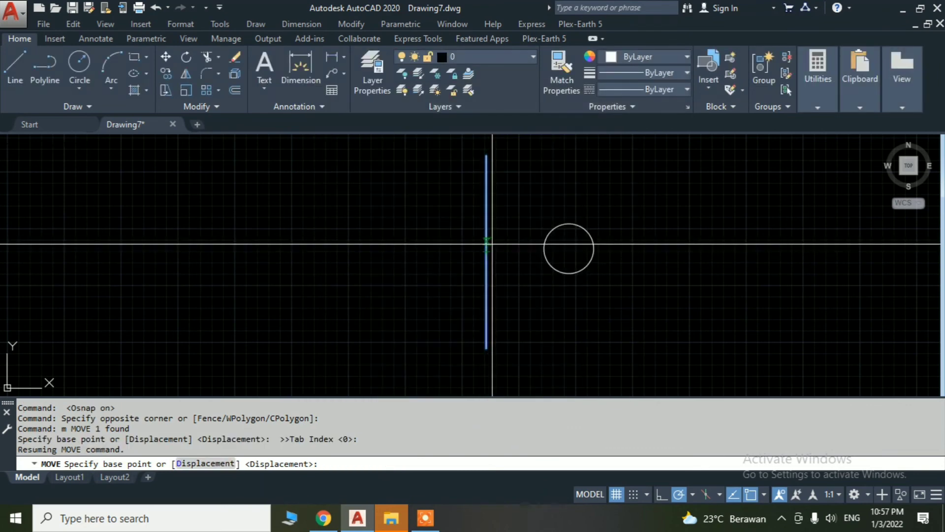
click(487, 252)
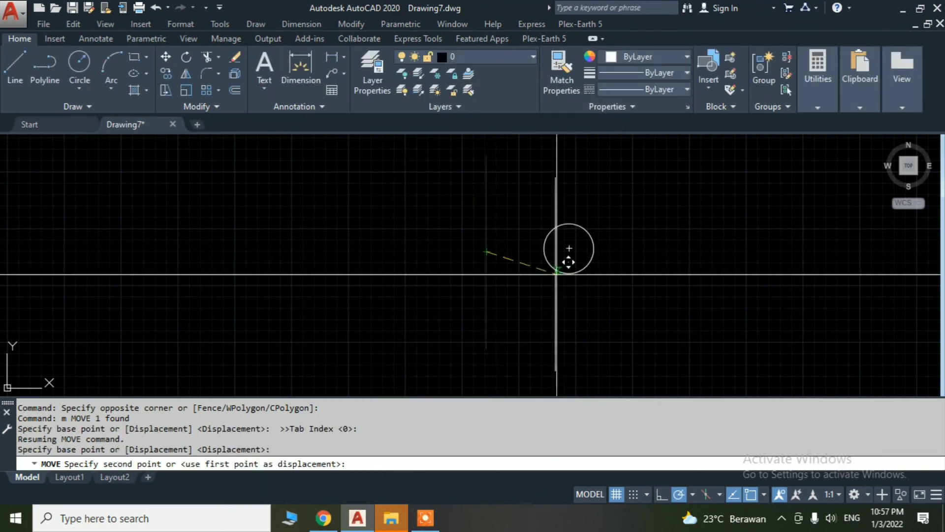
click(570, 249)
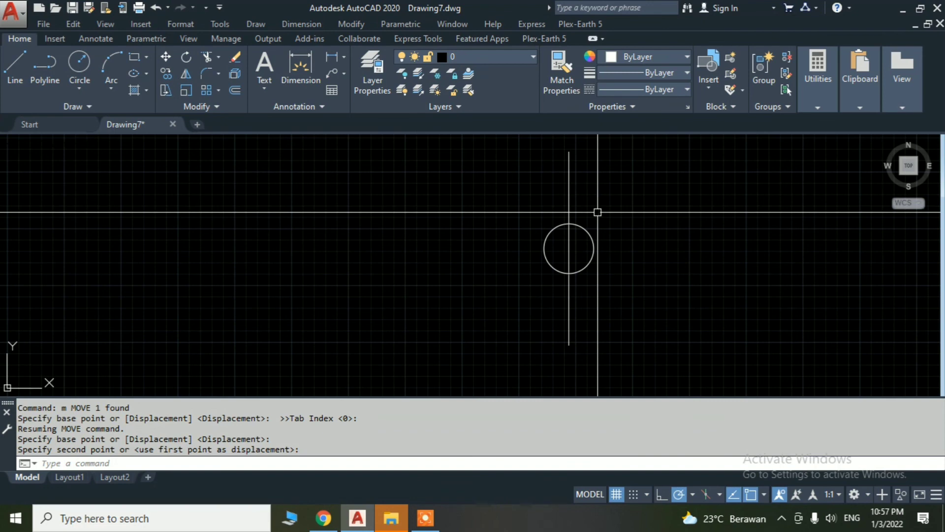
Review the enabled modes in the object snap settings and accept the dialog.
click(757, 497)
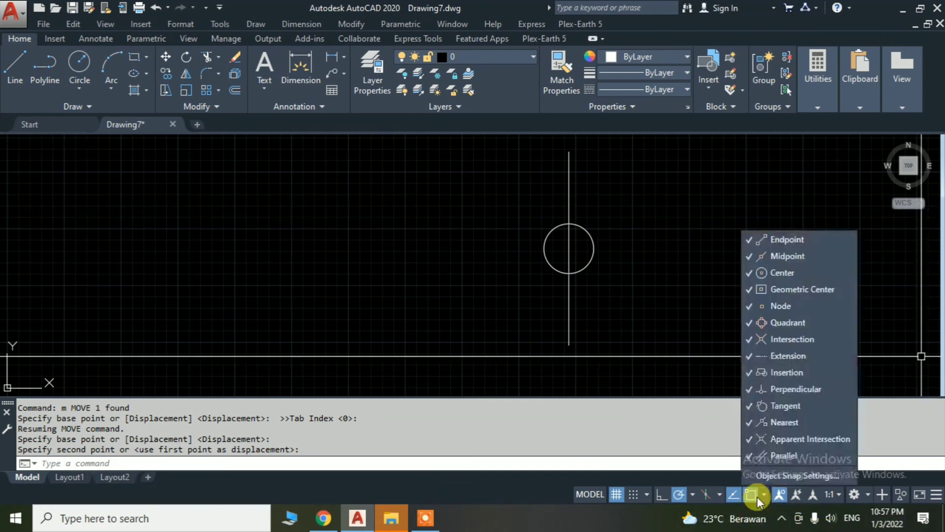
click(769, 479)
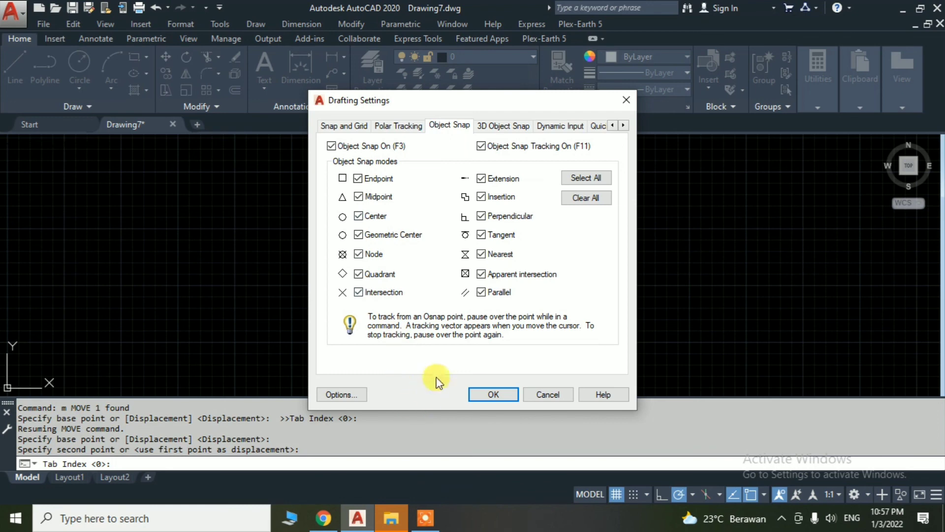
click(504, 401)
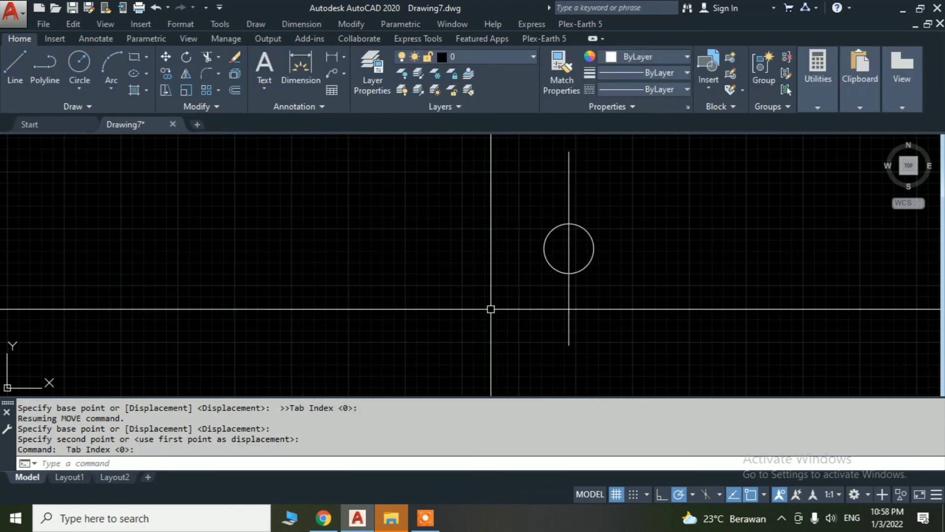